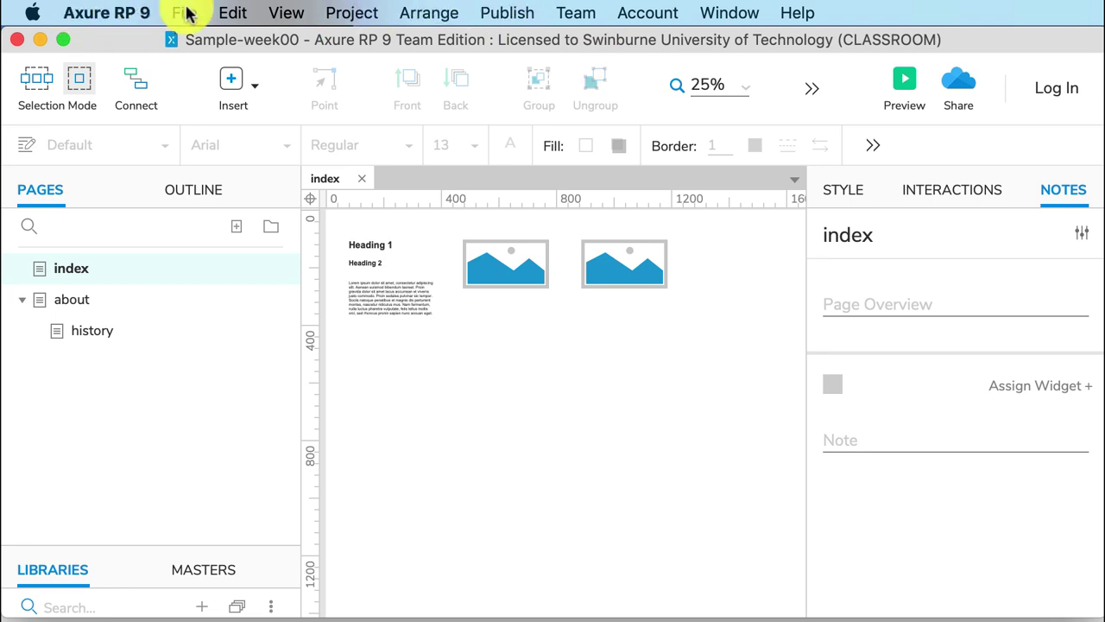
Look at Preferences in the Axure RP 9 application menu, then move across to the File menu
click(122, 19)
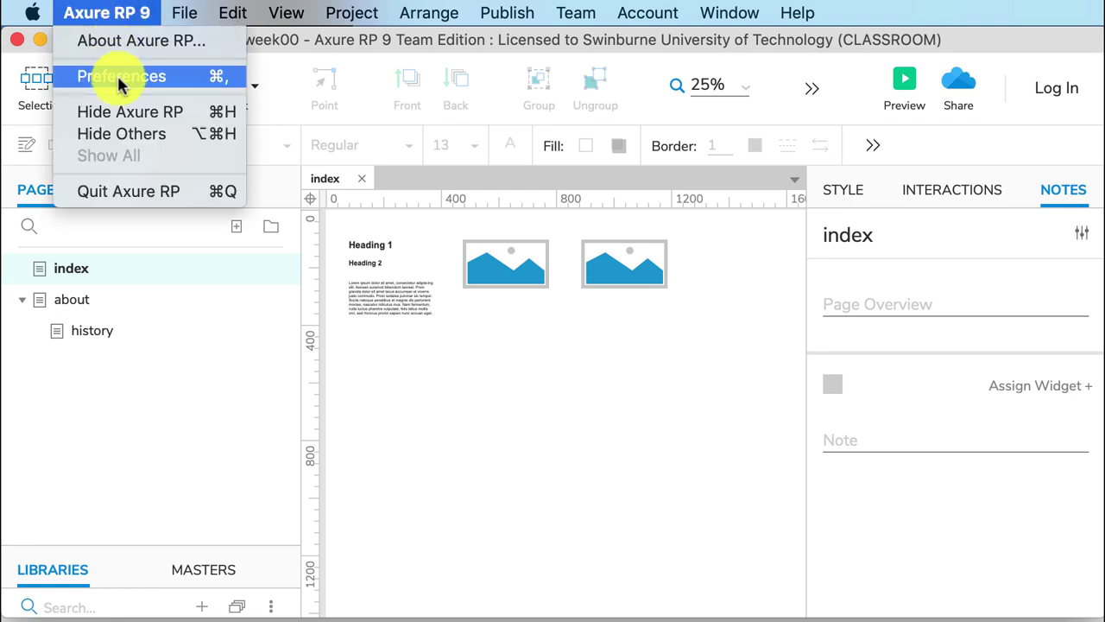
mouse_move(185, 16)
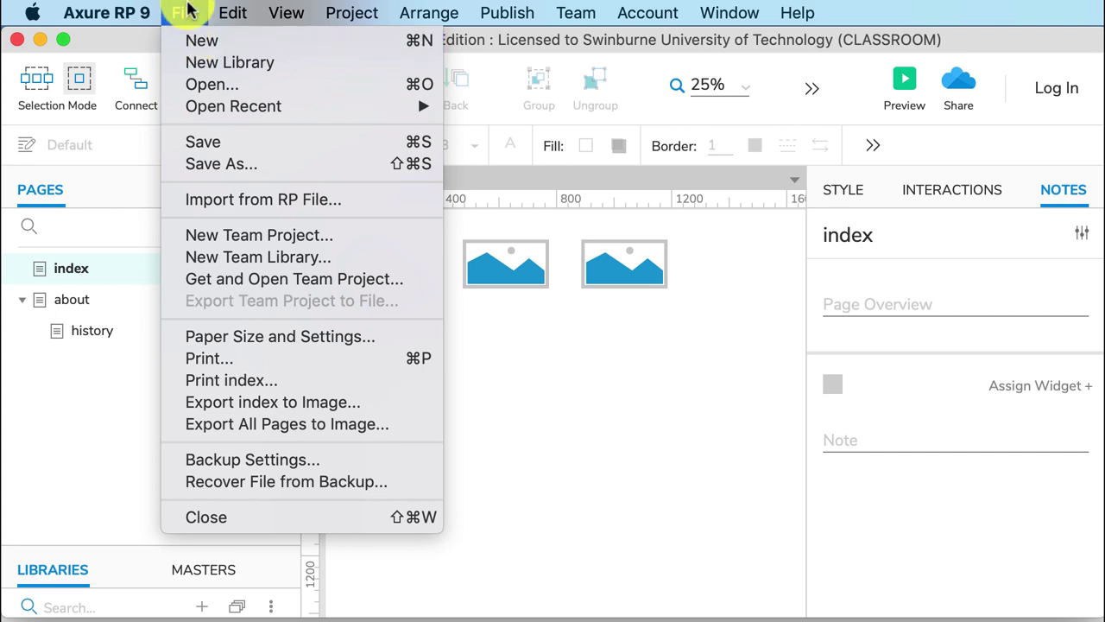
Browse the Edit and View menus, including the Toolbars and Panes submenus, then dismiss them
mouse_move(232, 12)
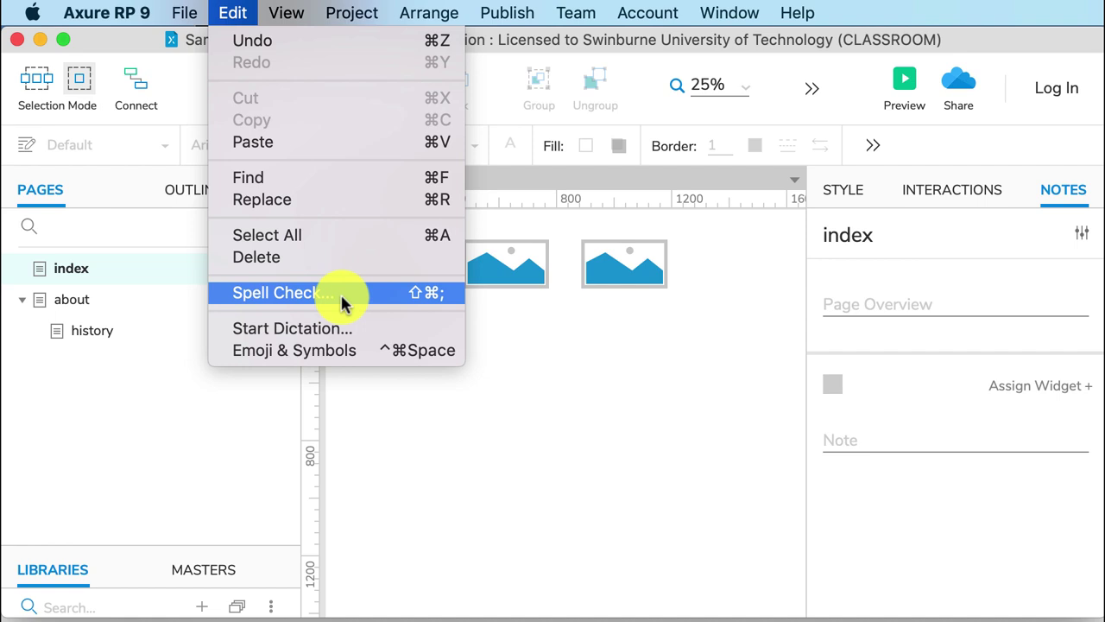
mouse_move(294, 18)
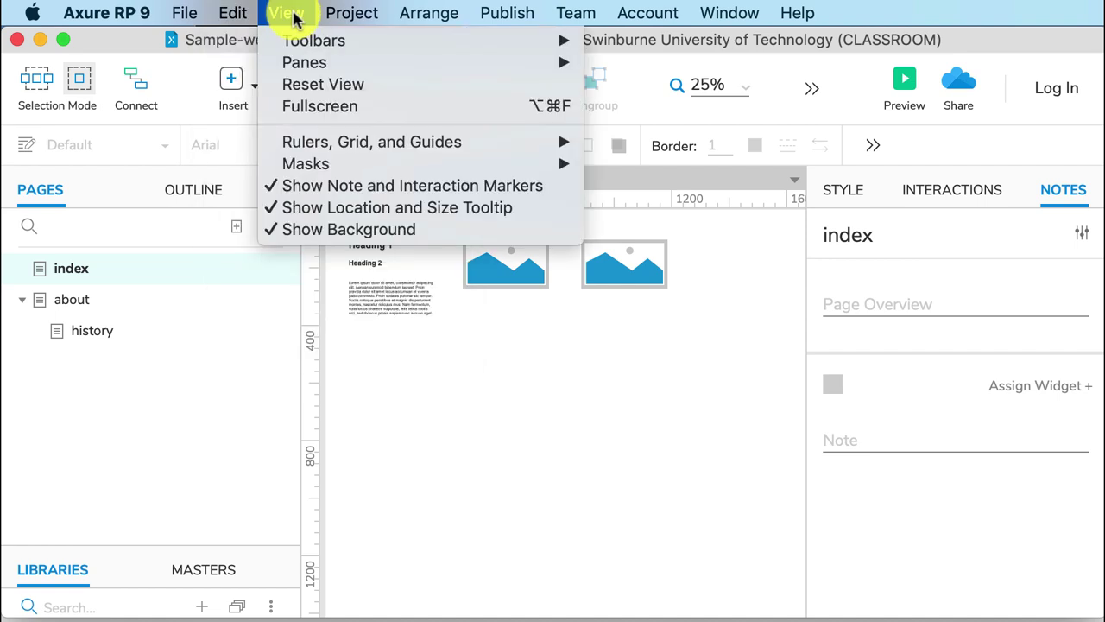
mouse_move(300, 48)
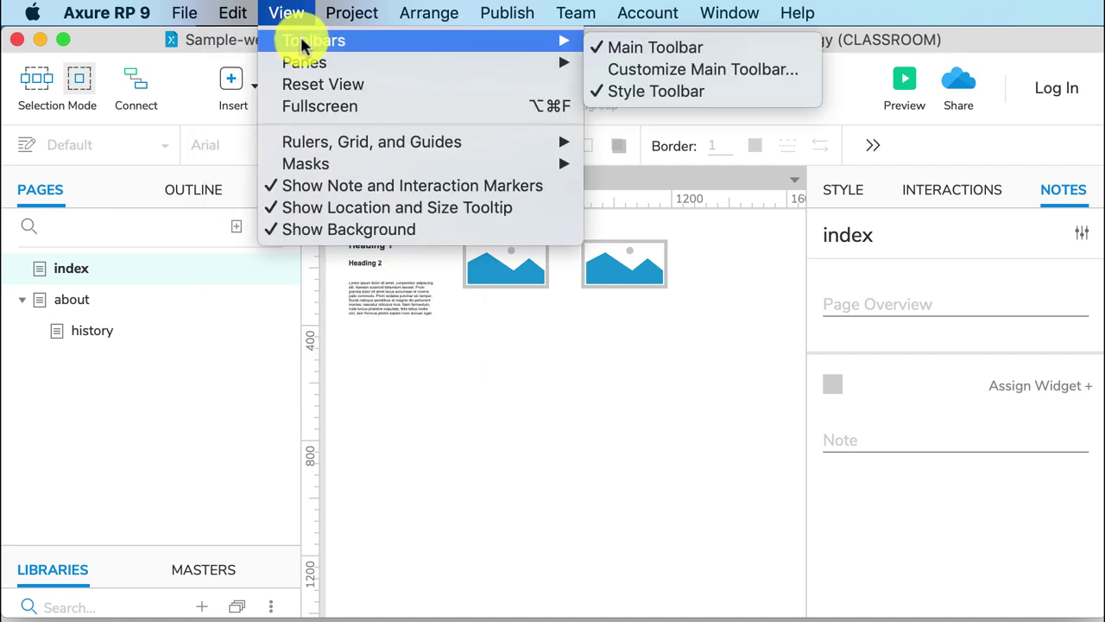
mouse_move(326, 65)
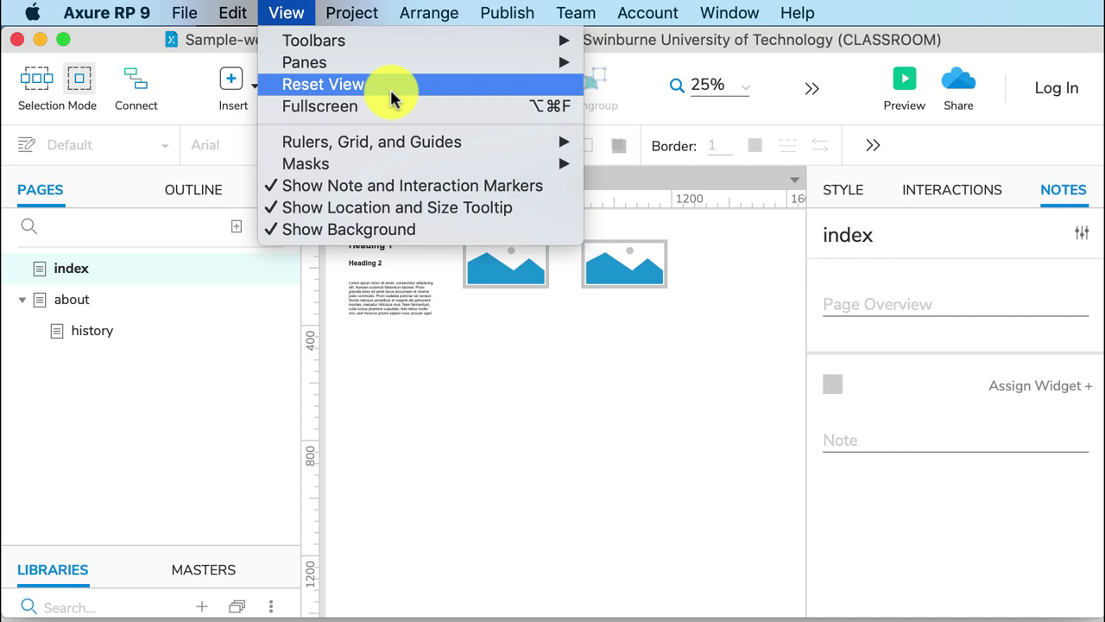
click(181, 255)
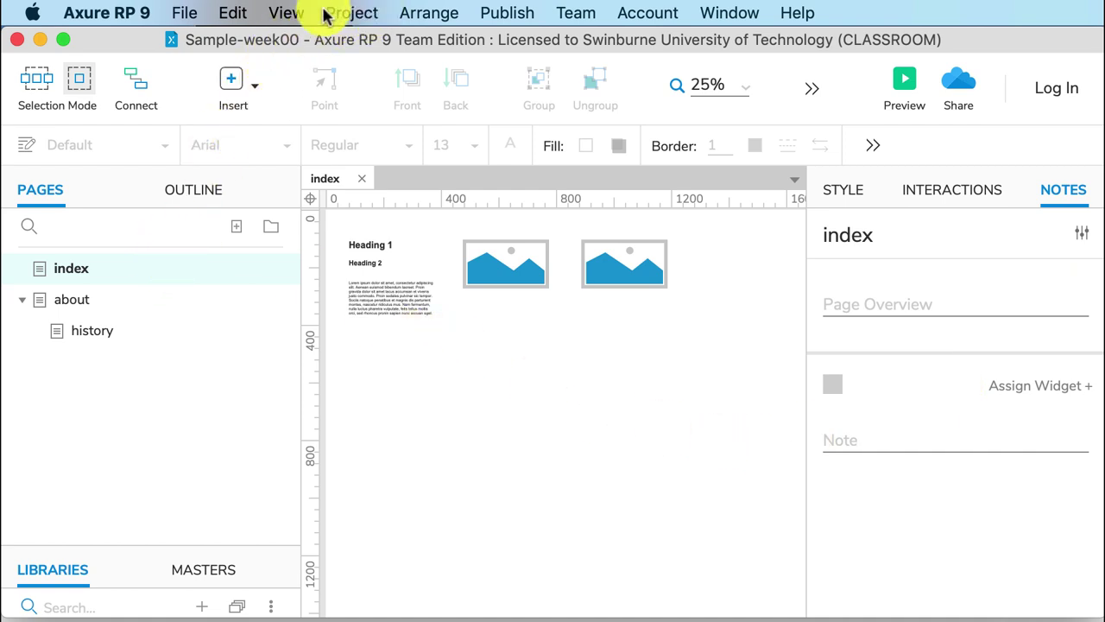
Reopen View to inspect the Rulers and Masks submenus, then move to the Project menu
click(292, 14)
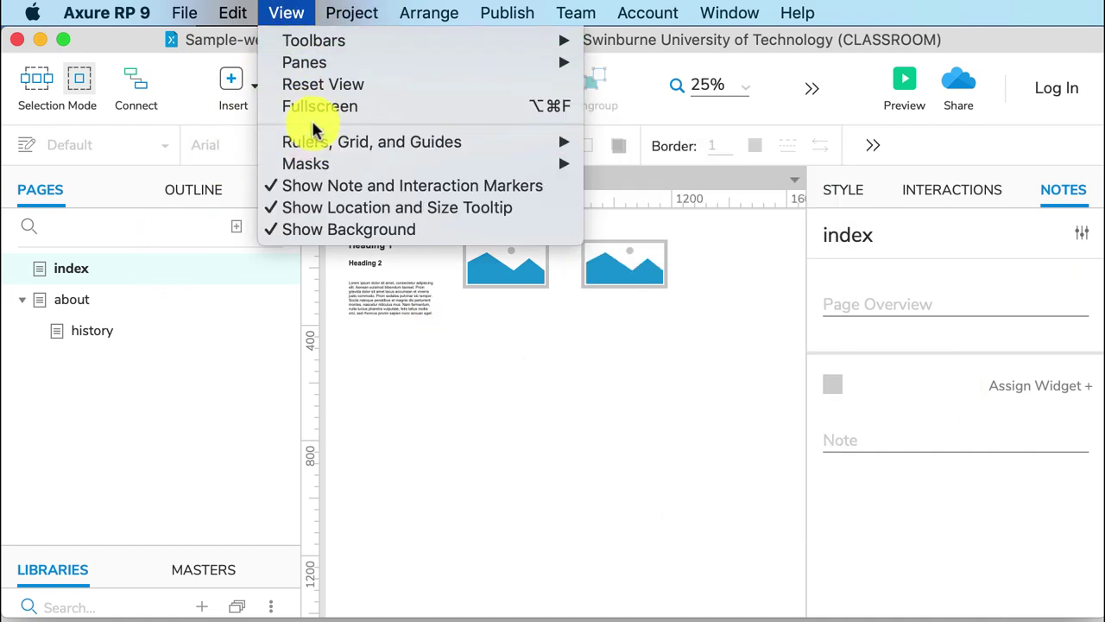
mouse_move(321, 149)
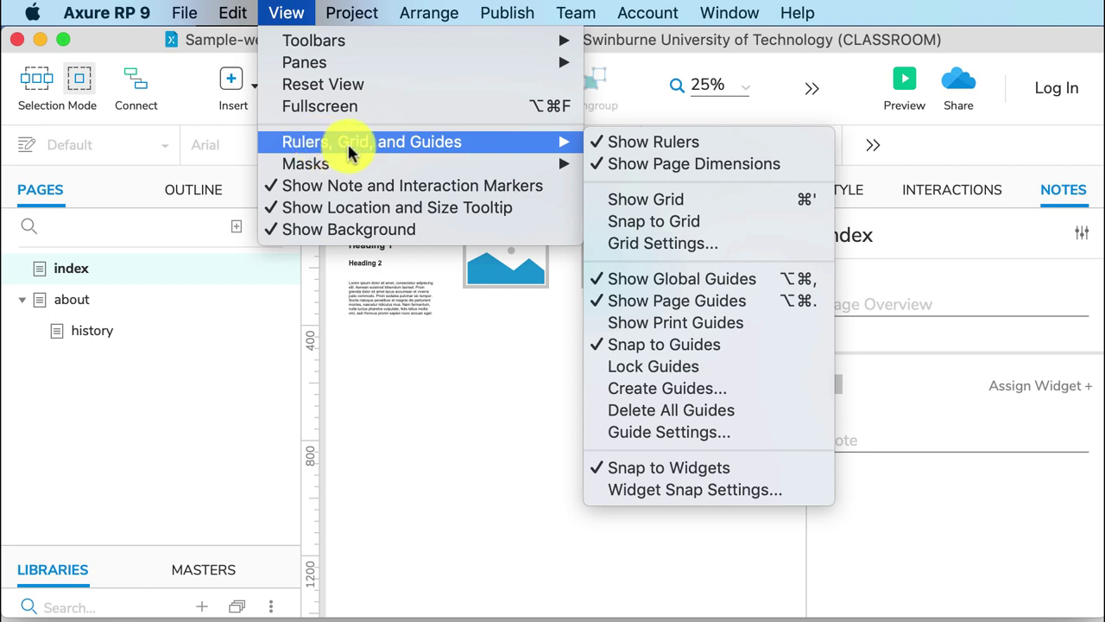
mouse_move(355, 170)
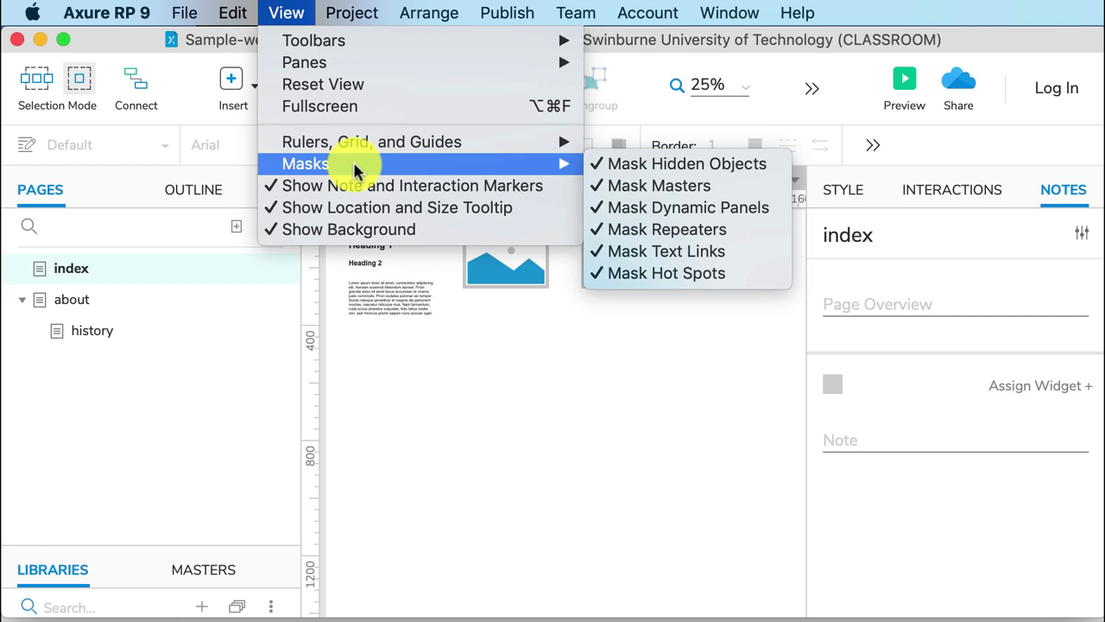
mouse_move(333, 12)
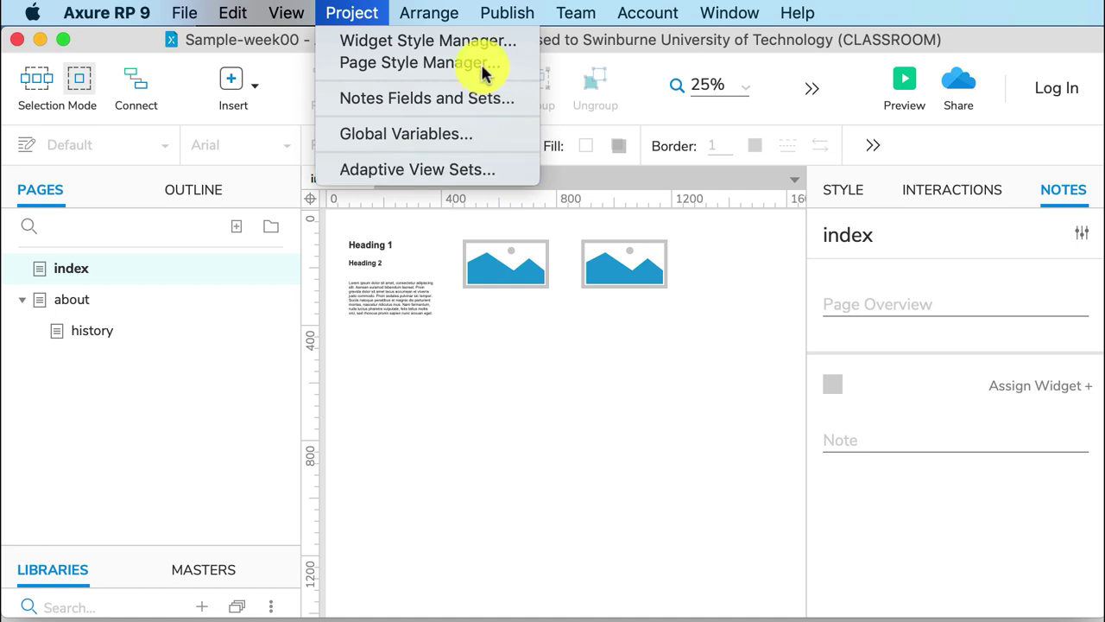
Browse the Arrange, Publish, Team, Account and Window menus, ending on the Help menu
mouse_move(424, 12)
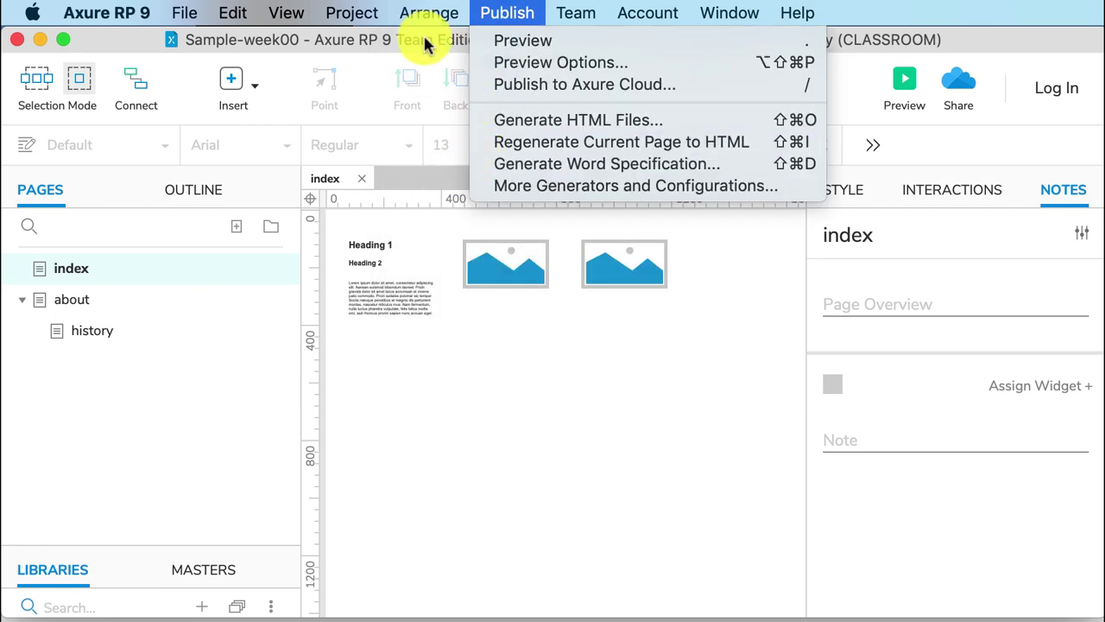
mouse_move(424, 207)
mouse_move(439, 247)
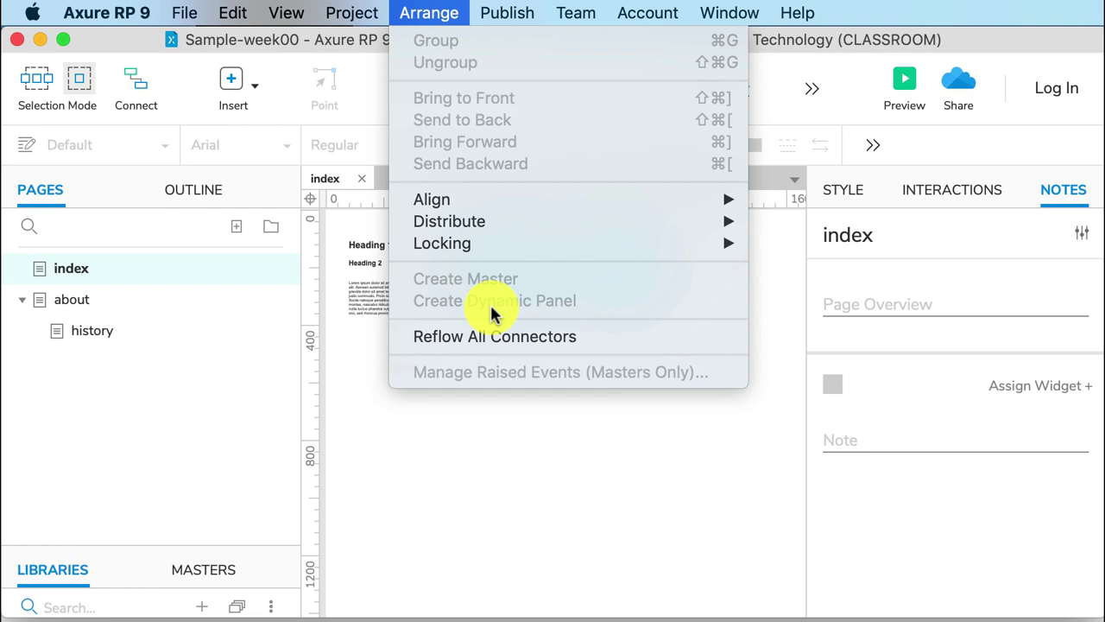
mouse_move(501, 7)
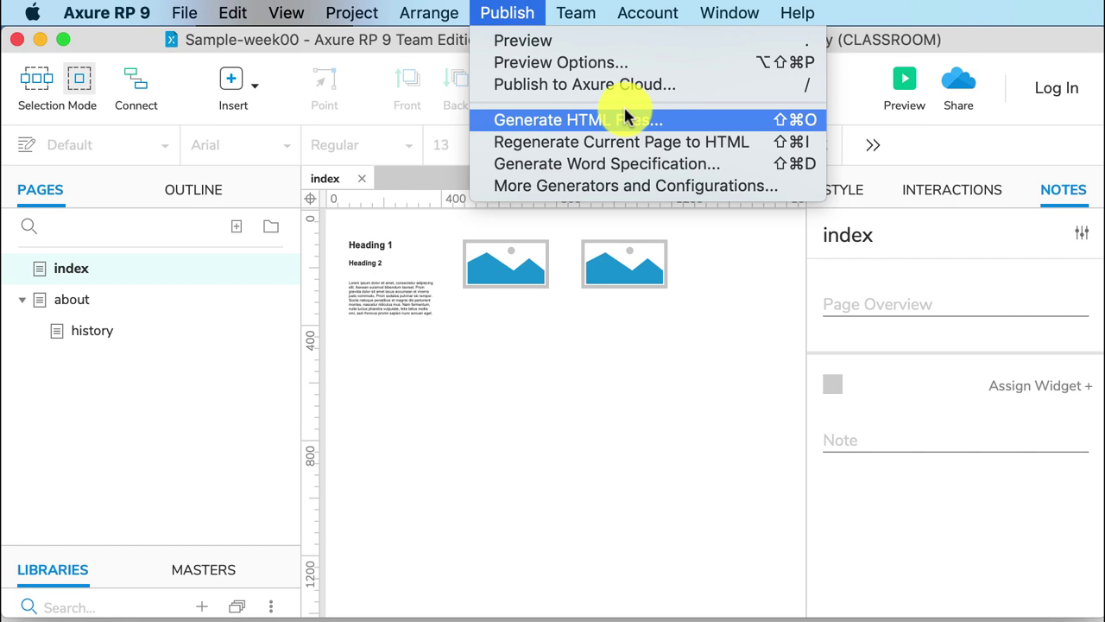
mouse_move(583, 16)
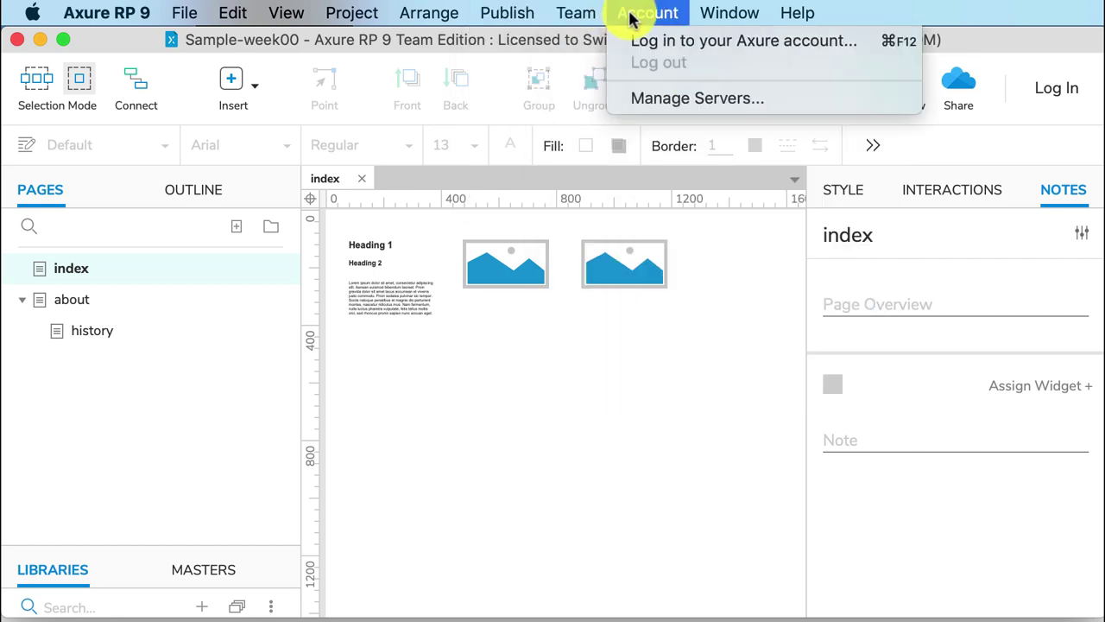
mouse_move(629, 17)
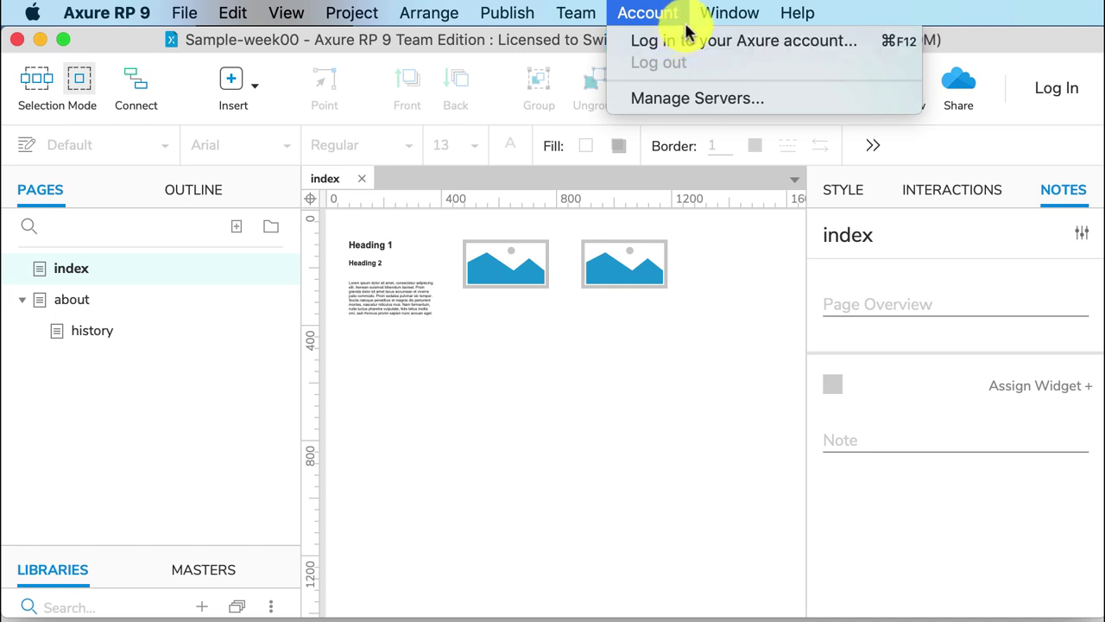
mouse_move(730, 15)
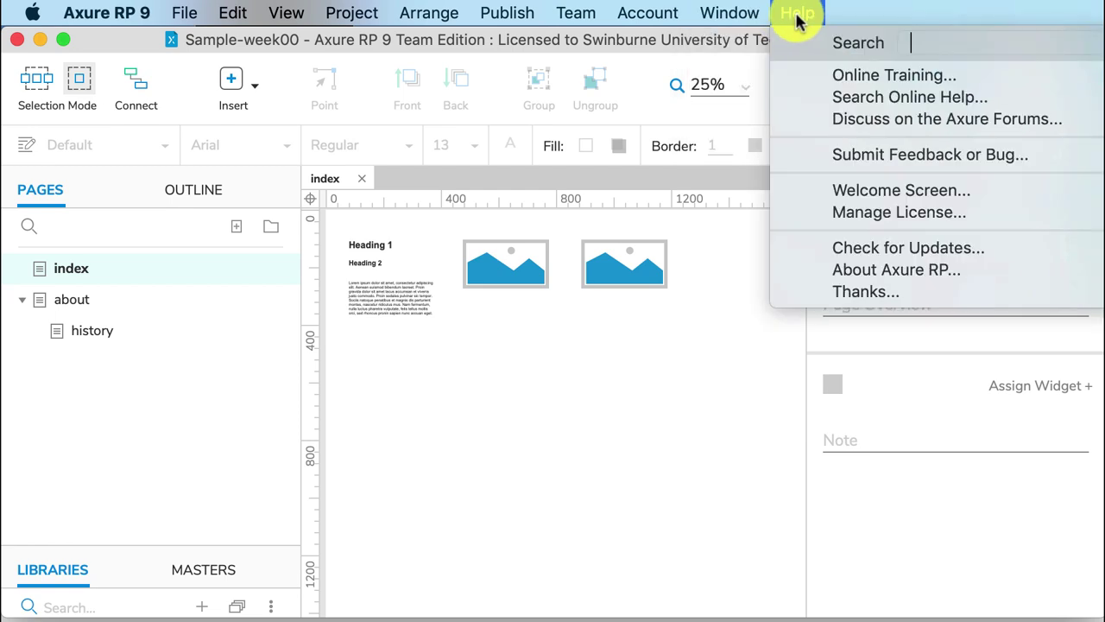
click(610, 407)
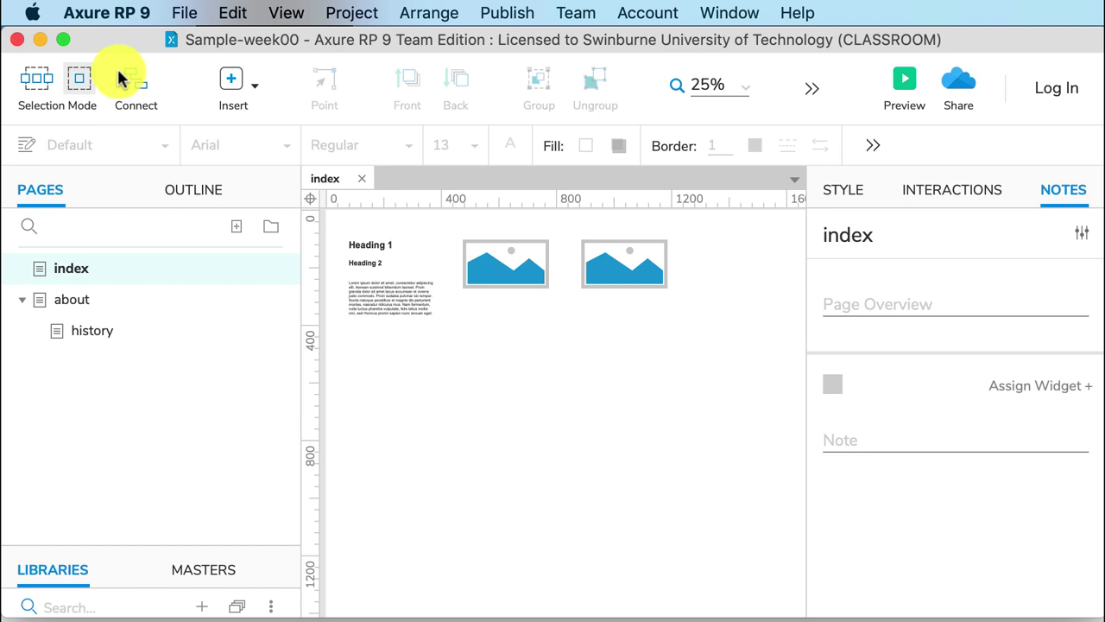
click(86, 75)
click(42, 81)
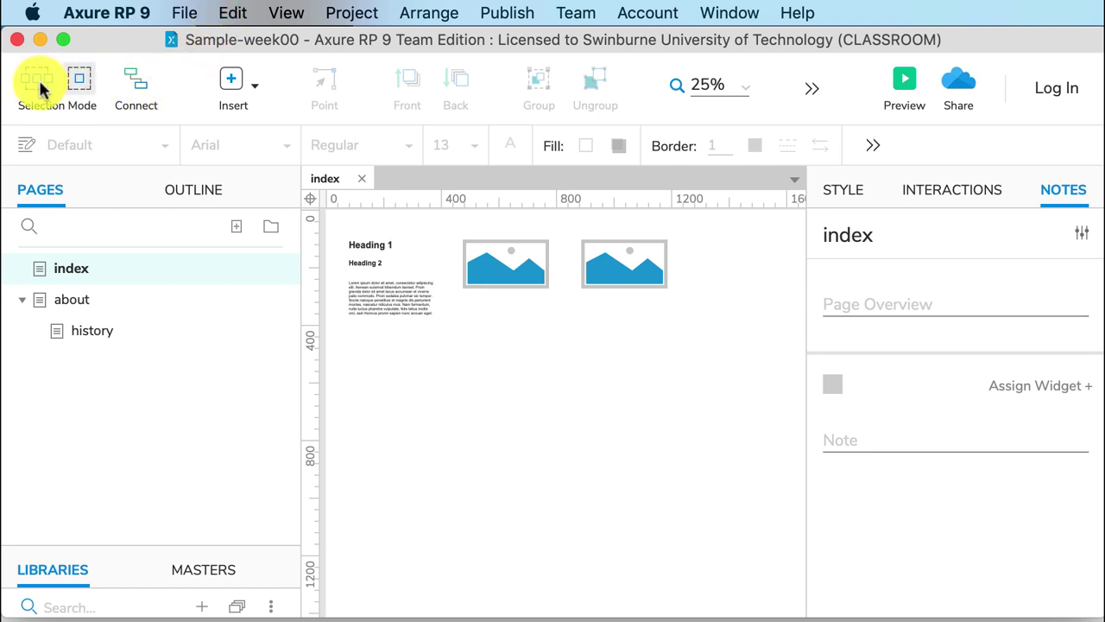
click(41, 91)
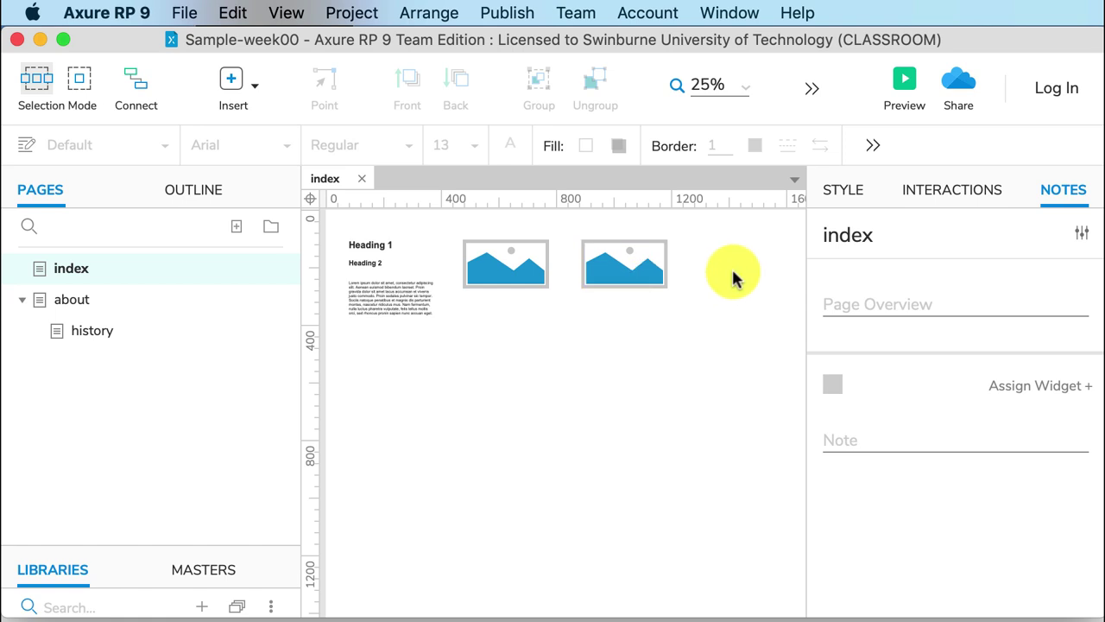
drag(734, 271, 333, 298)
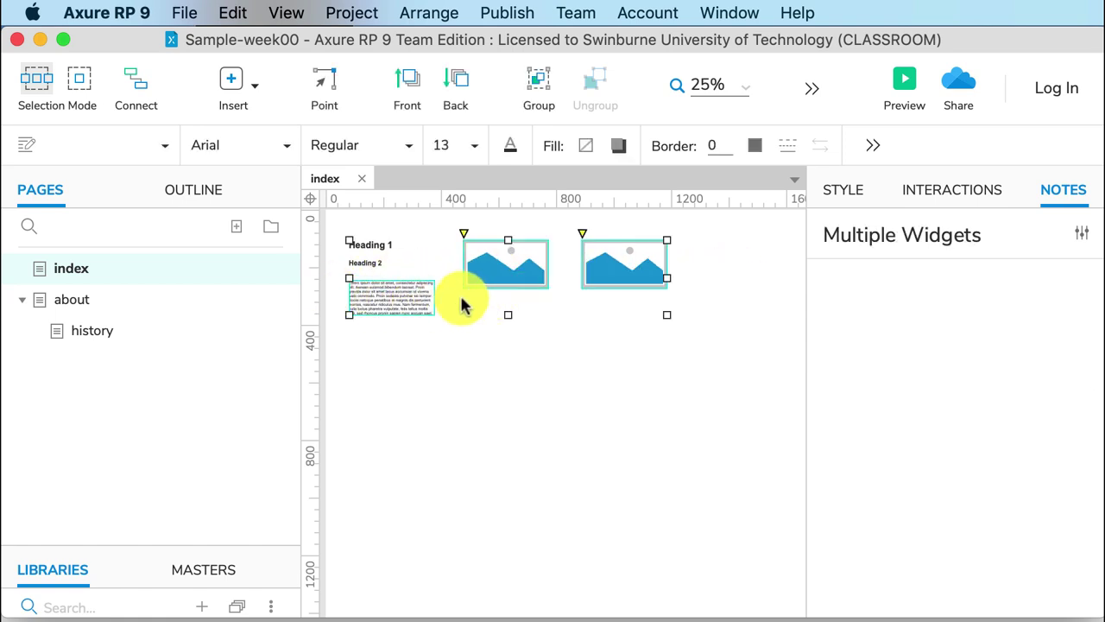
click(86, 83)
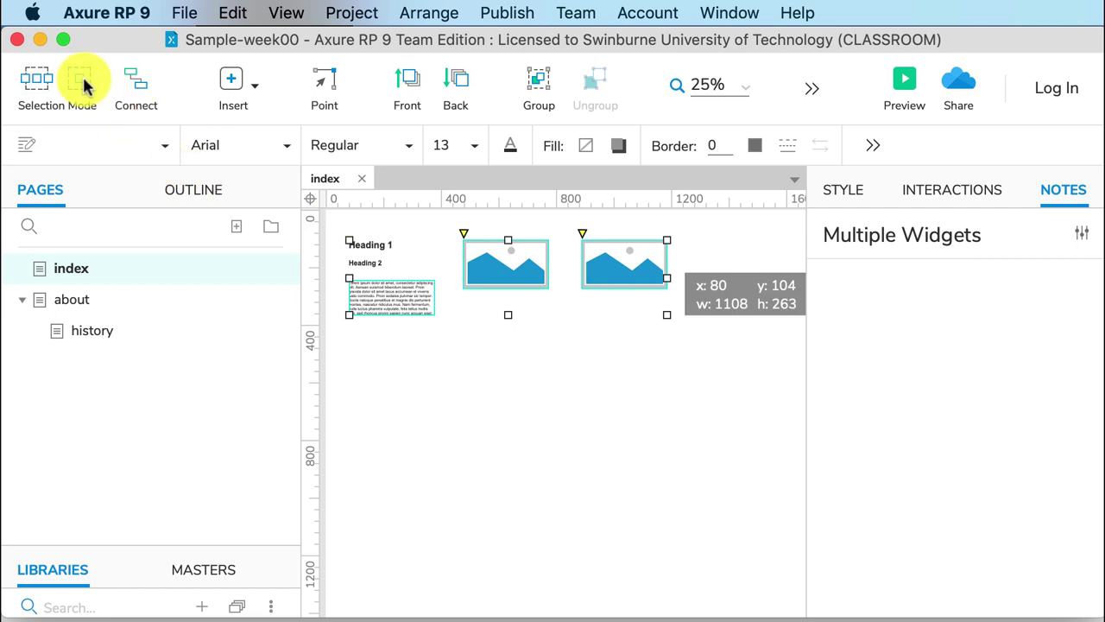
click(624, 353)
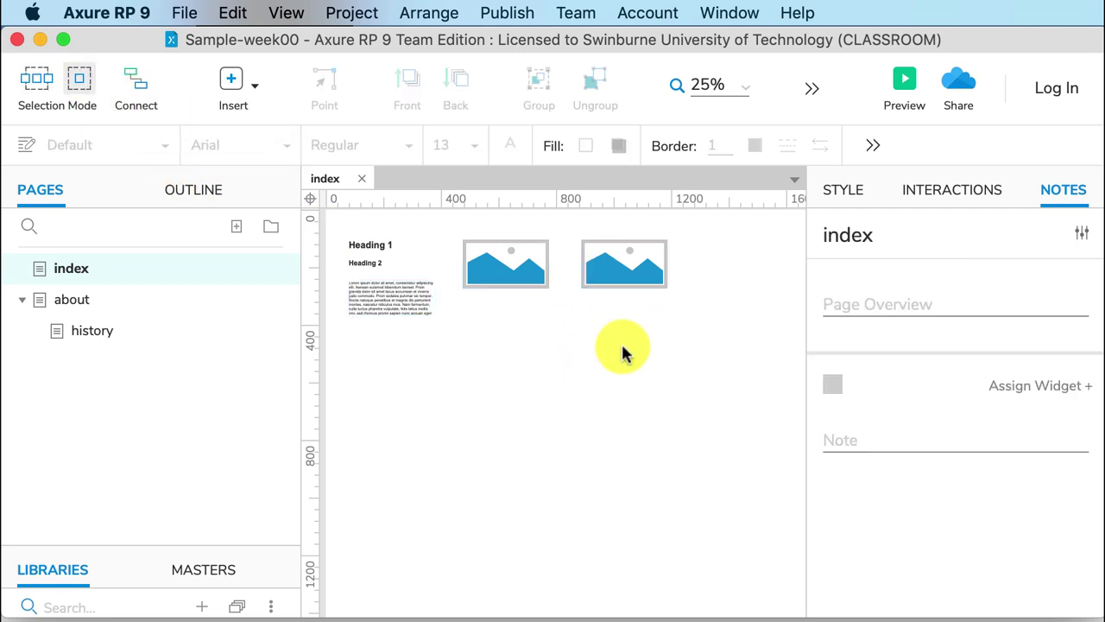
drag(751, 273, 335, 291)
drag(633, 257, 612, 254)
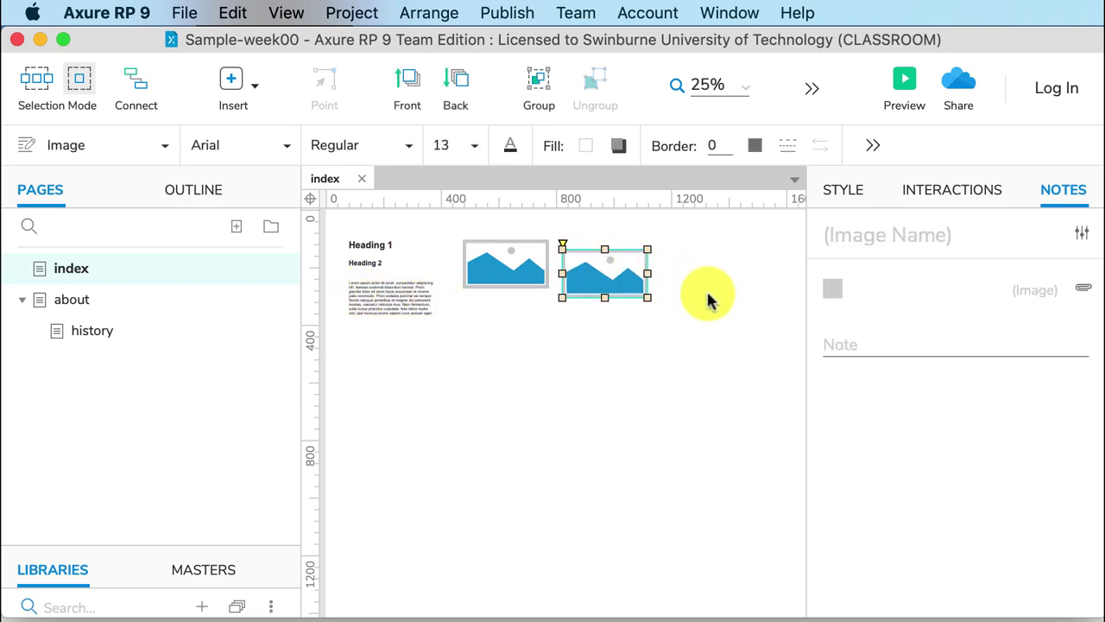
key(super+c)
drag(732, 259, 373, 295)
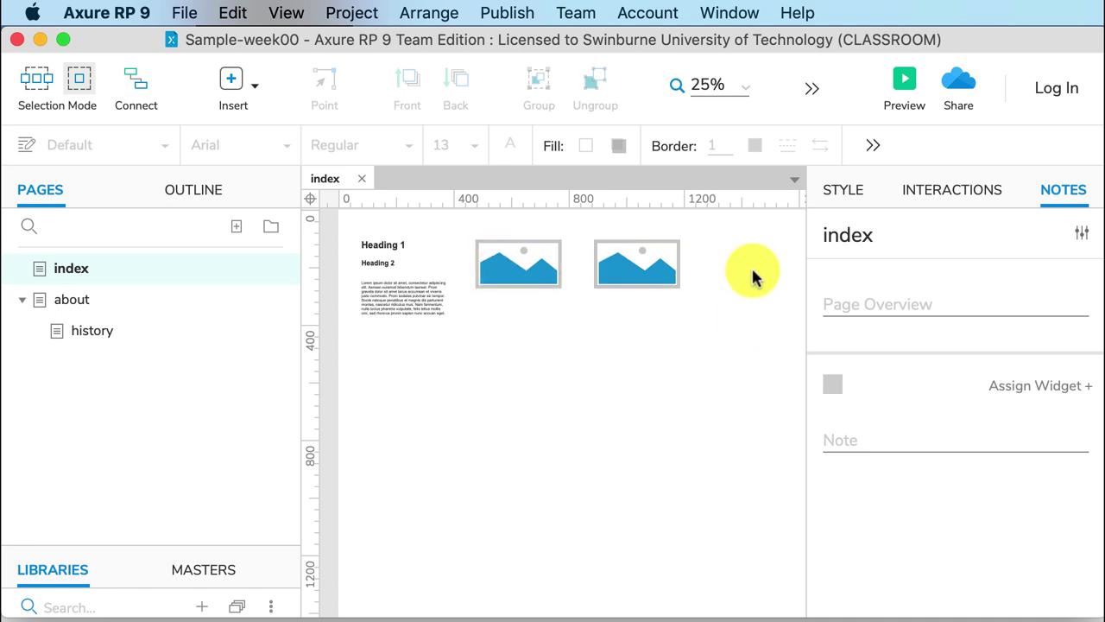
drag(748, 261, 334, 354)
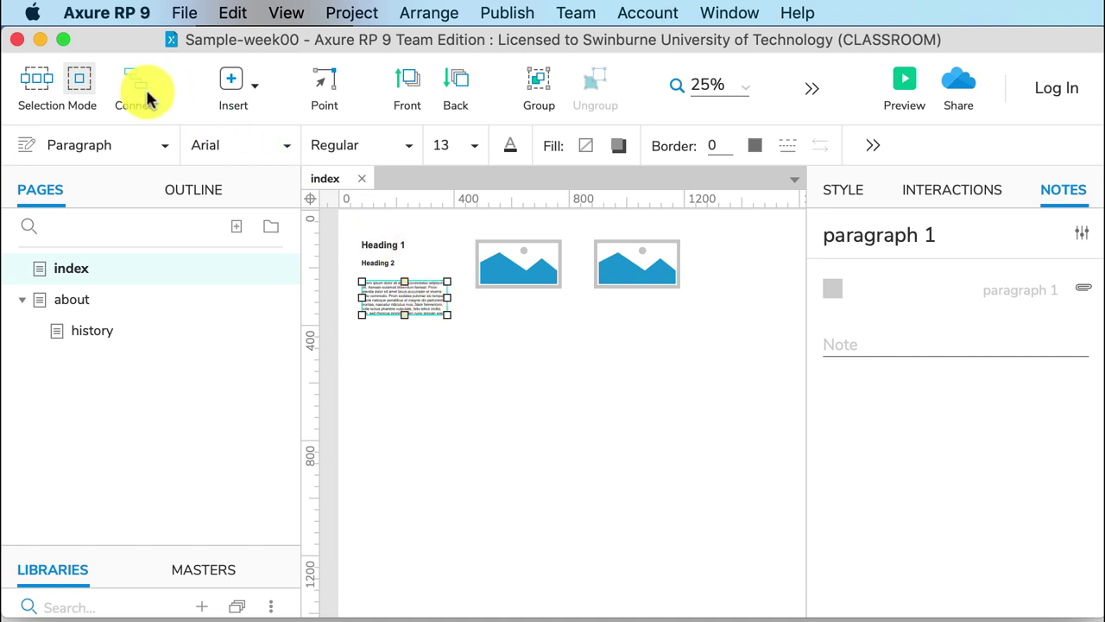
click(252, 87)
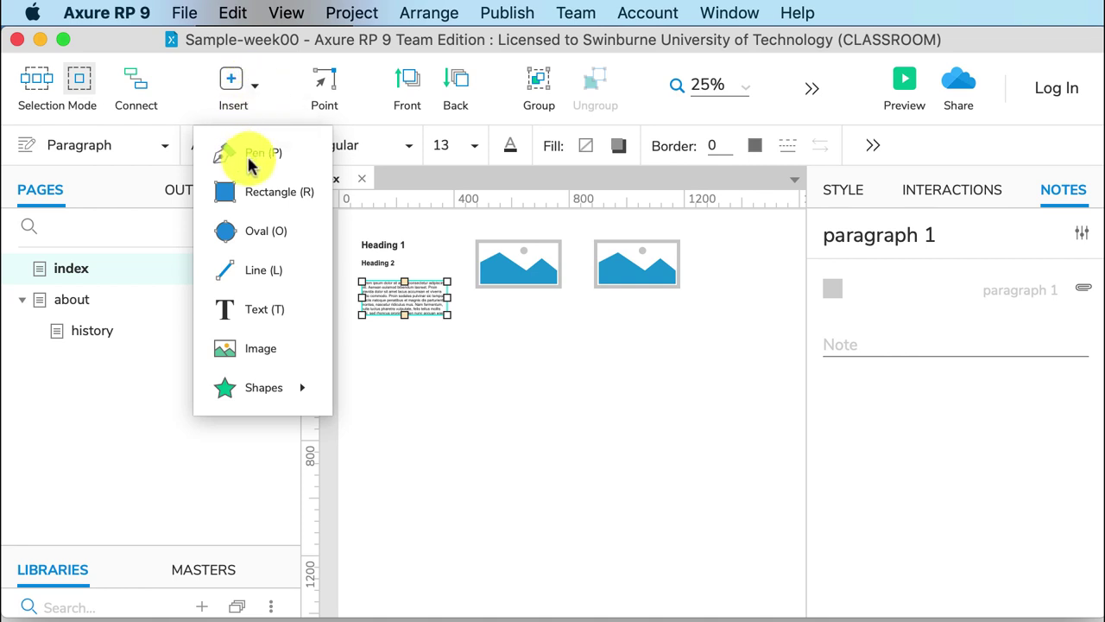
click(242, 84)
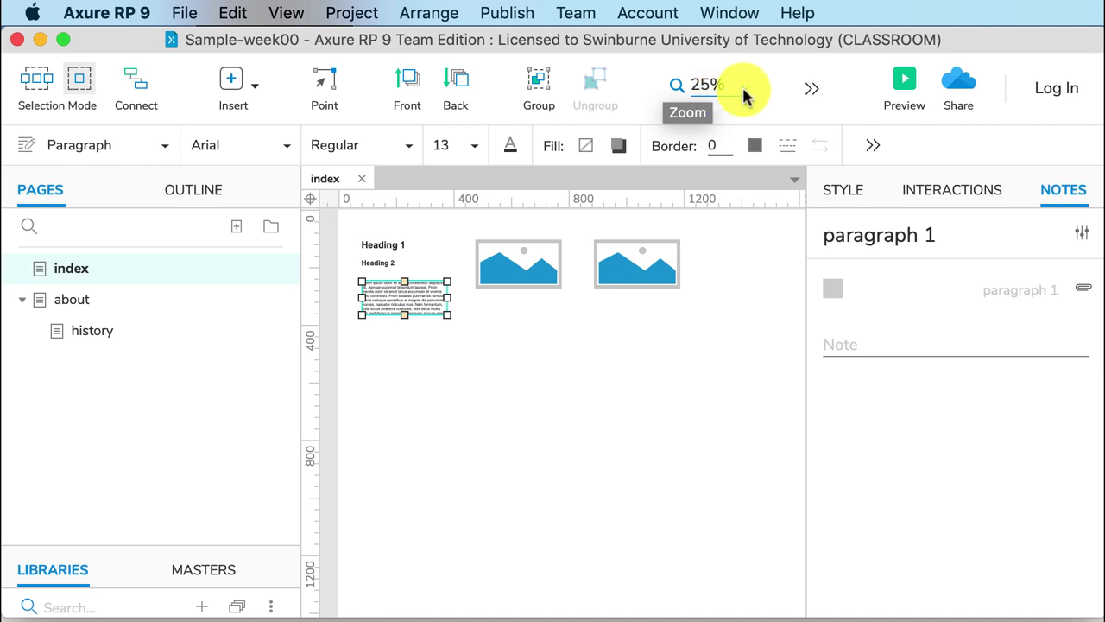
click(809, 95)
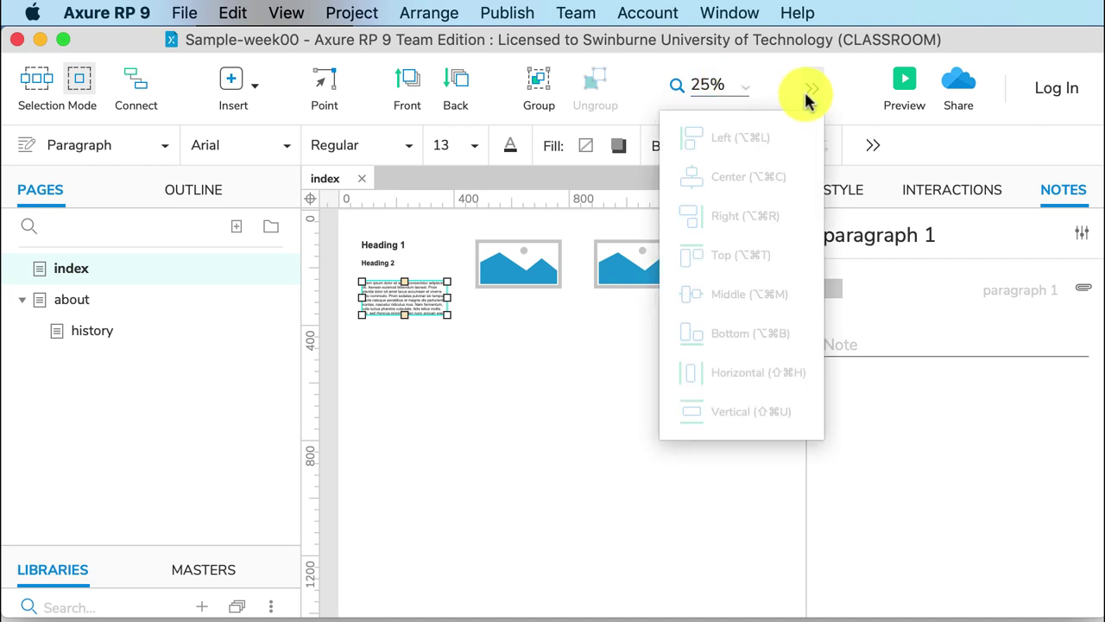
click(807, 97)
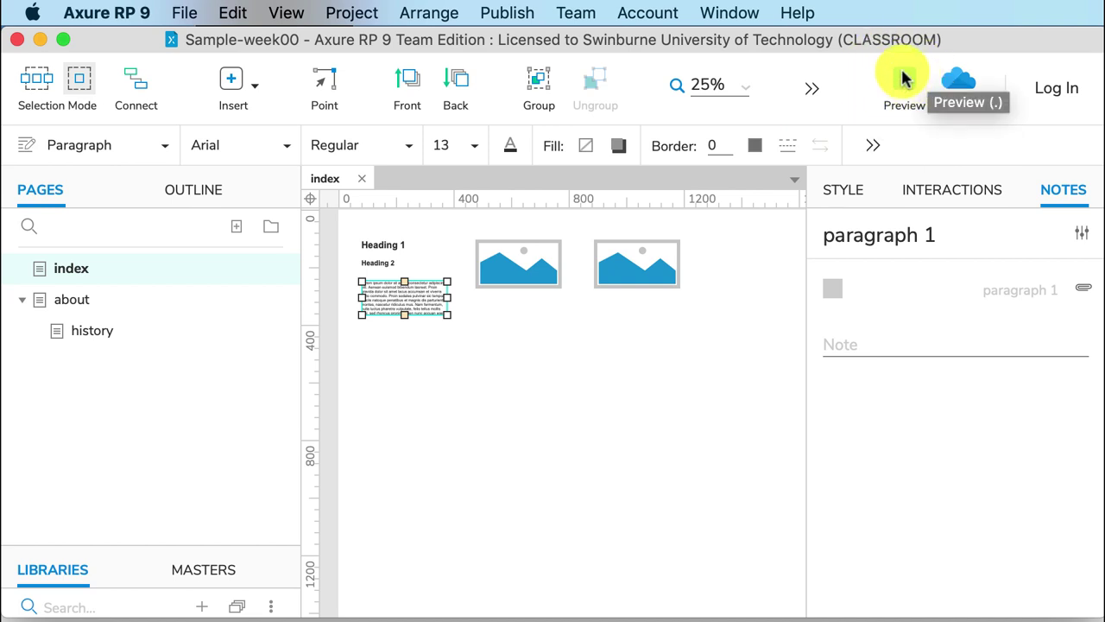
Preview the index page in Safari, then return to Axure with Cmd+Tab
click(903, 82)
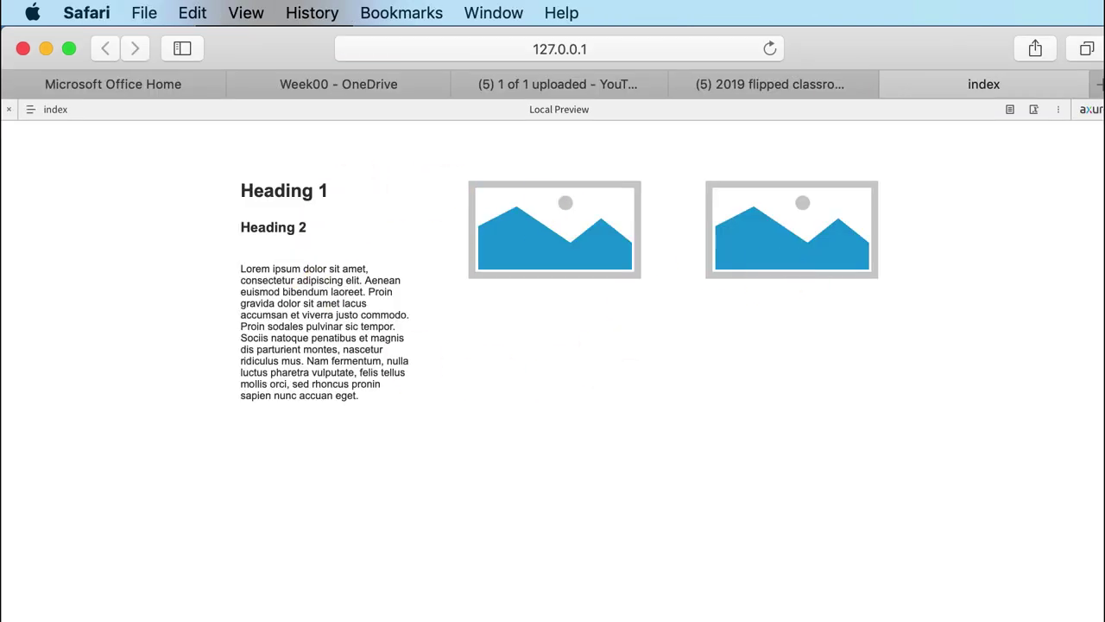
key(super+Tab)
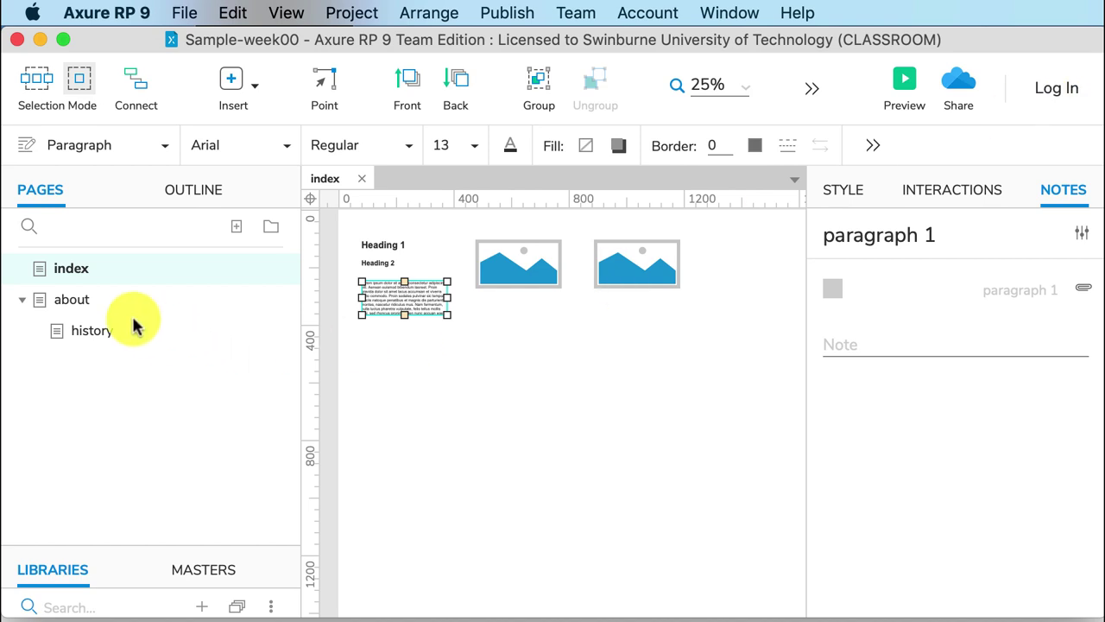
Open the about and history pages in tabs from the Pages panel, then switch back to index
double_click(60, 302)
double_click(89, 337)
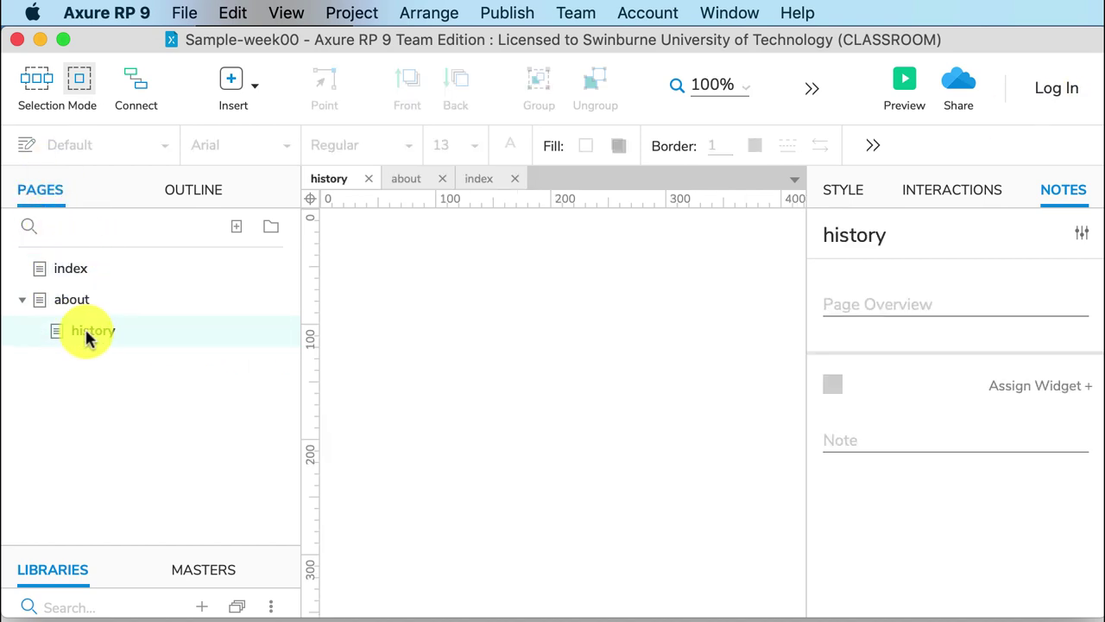
double_click(74, 302)
double_click(70, 274)
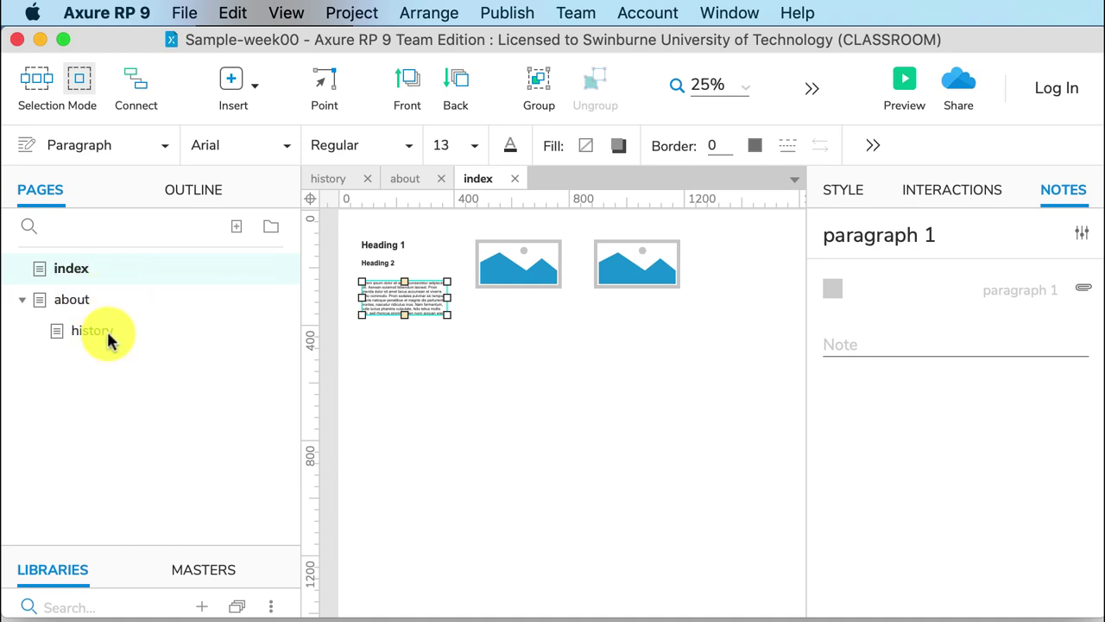
In the index page outline, select each widget in turn, down to Heading 1 and back up
click(195, 192)
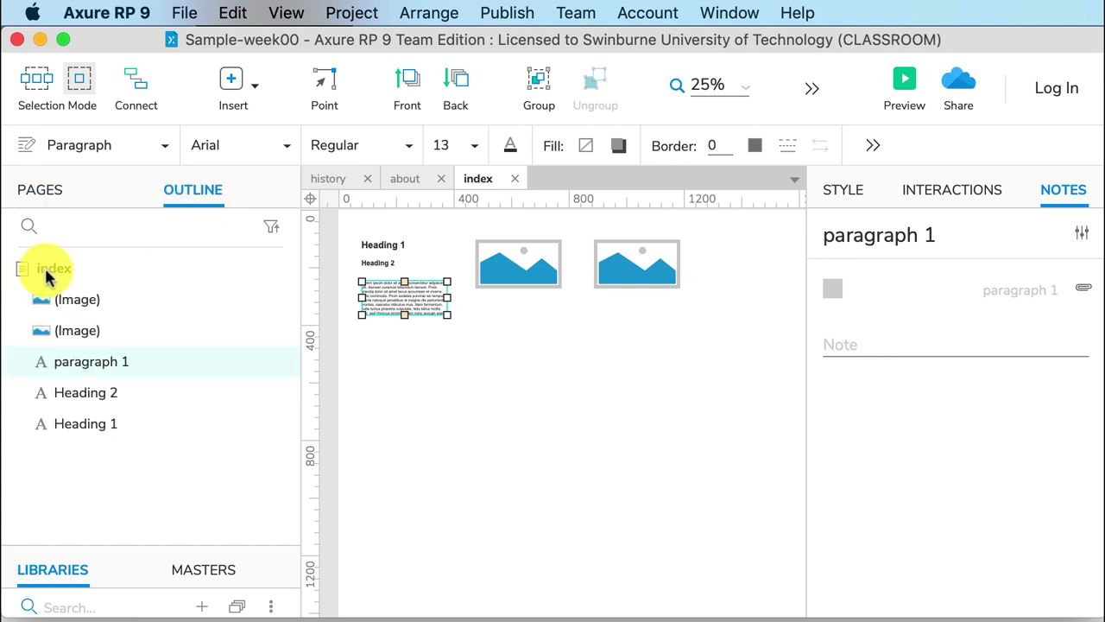
click(82, 301)
click(89, 333)
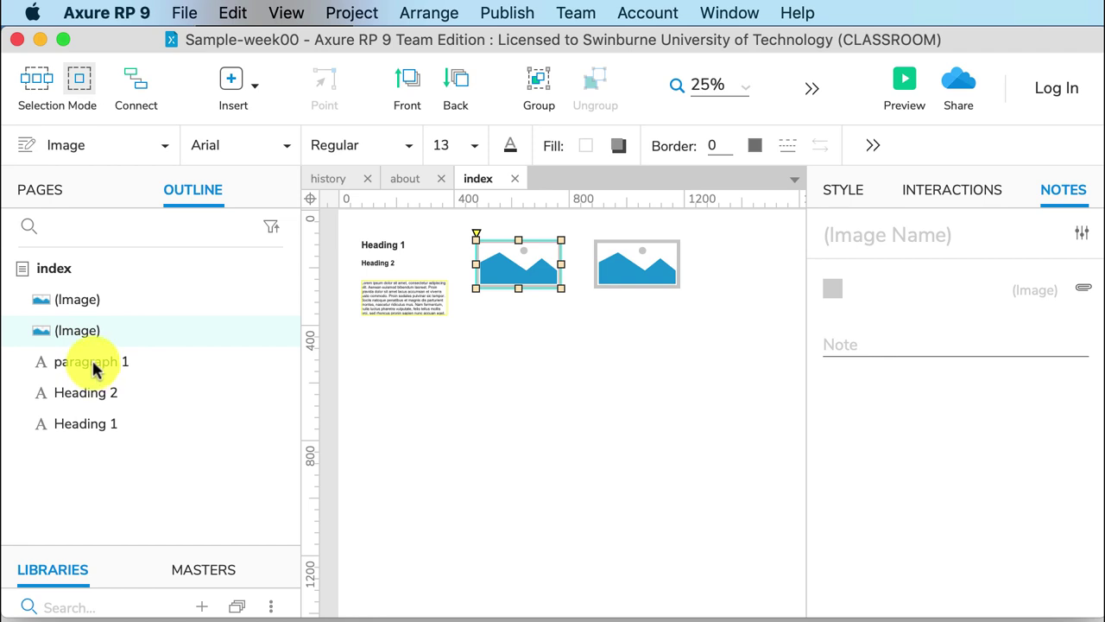
click(94, 362)
click(97, 394)
click(98, 425)
click(93, 393)
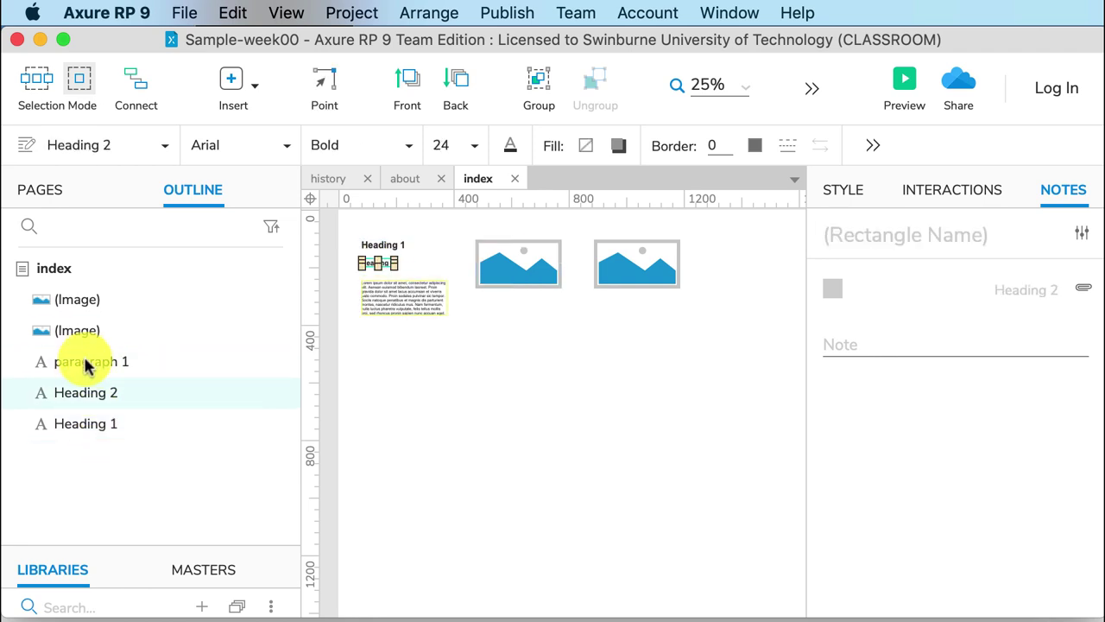
click(86, 362)
click(80, 332)
Compare which image each outline entry selects and pick the right image for naming
click(78, 302)
click(81, 333)
click(81, 301)
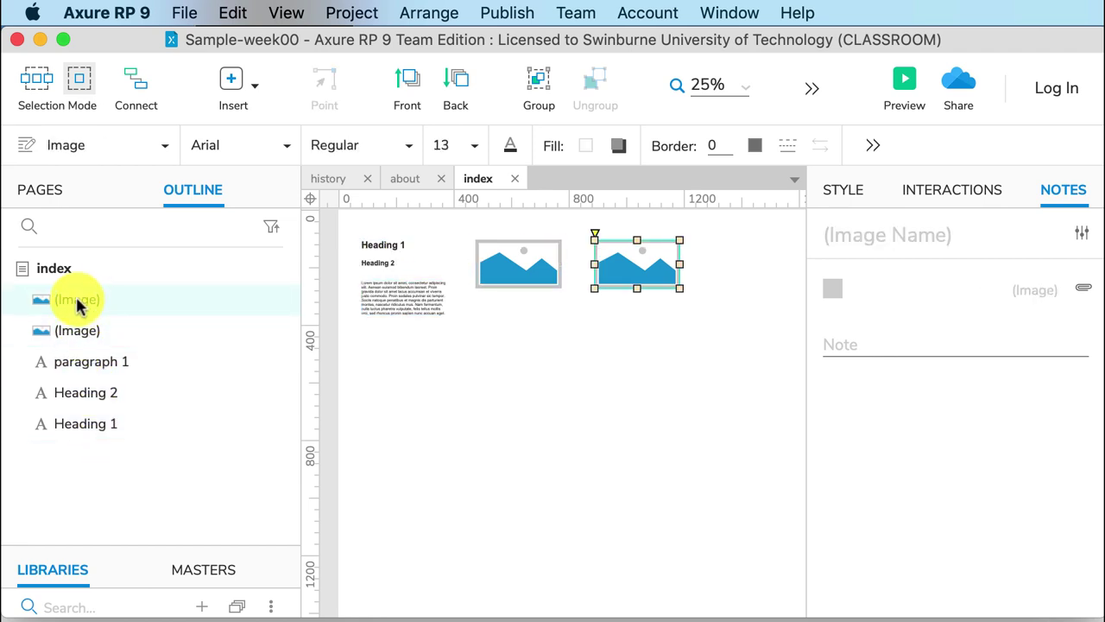
click(76, 330)
click(78, 302)
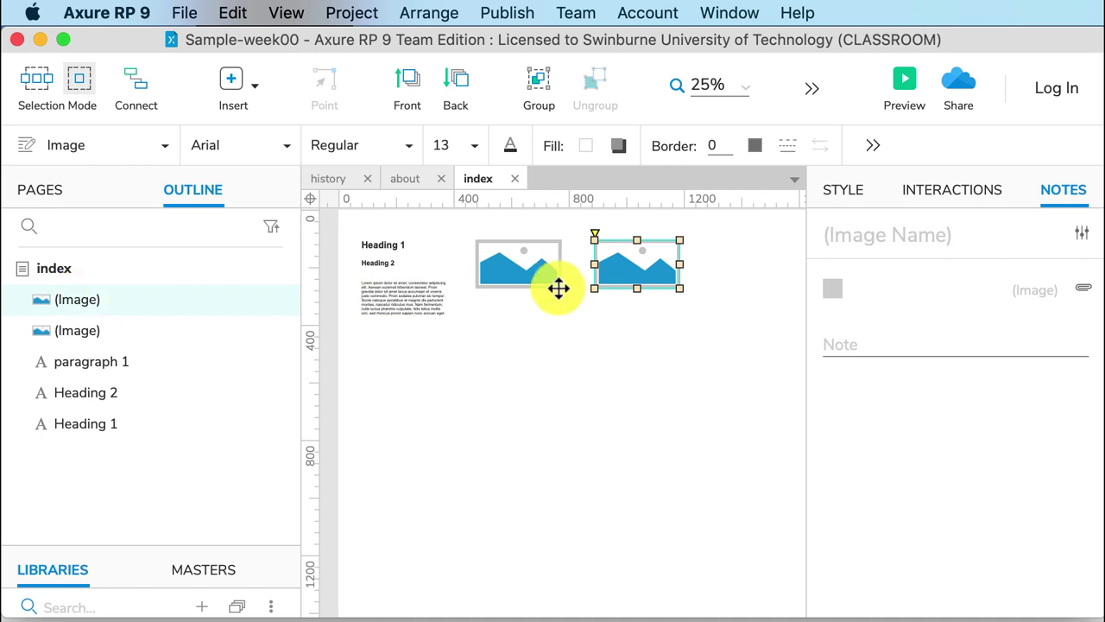
click(874, 230)
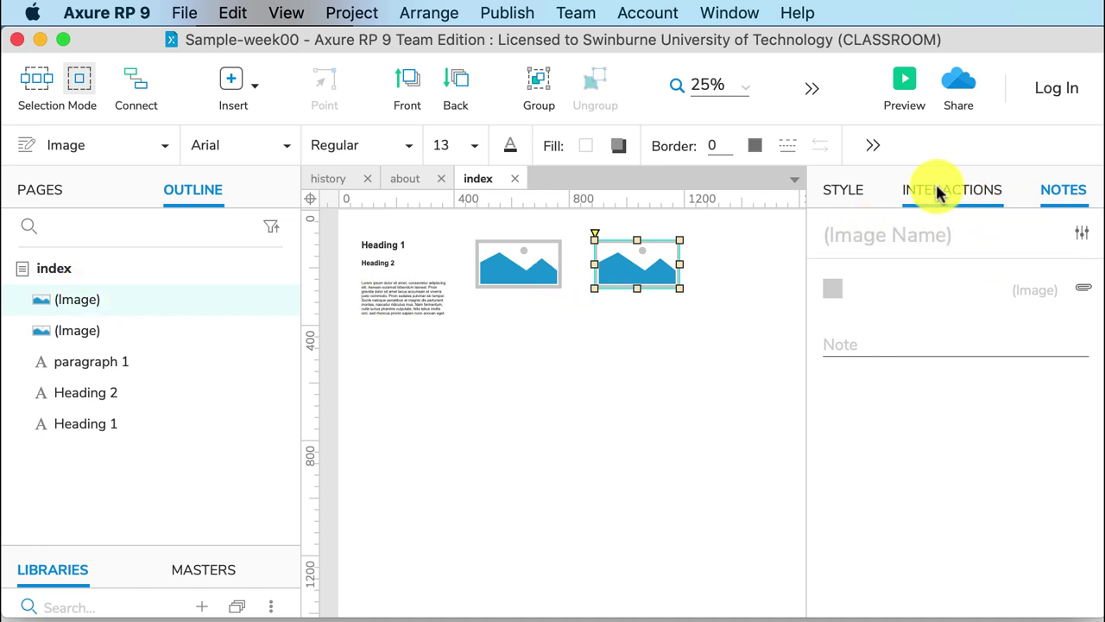
Name the right image widget 'cat picture'
click(838, 335)
click(881, 246)
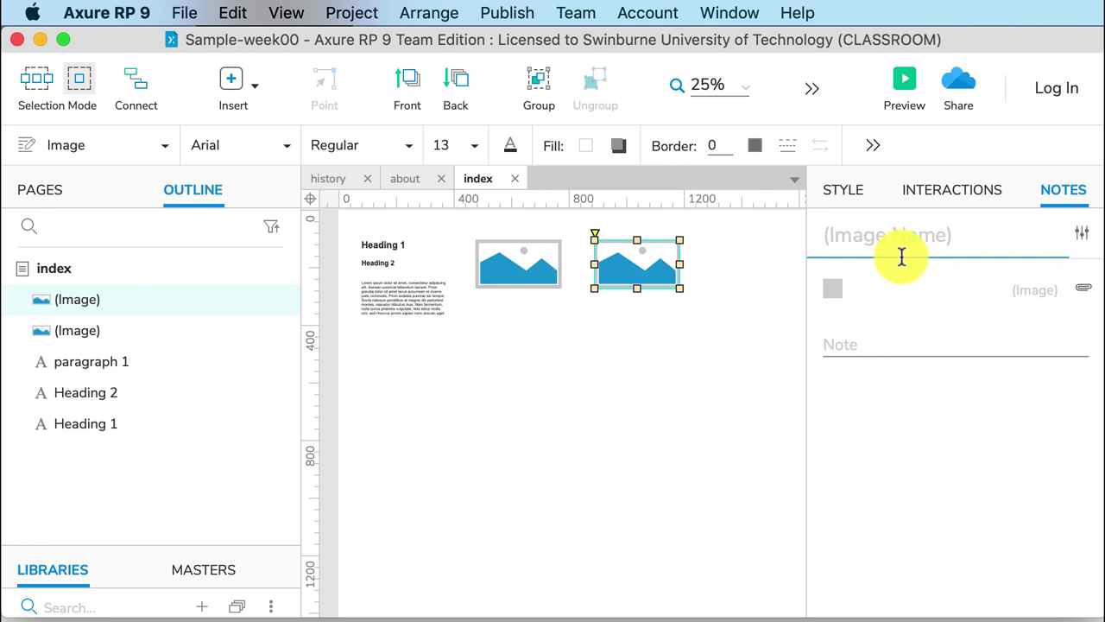
text(c)
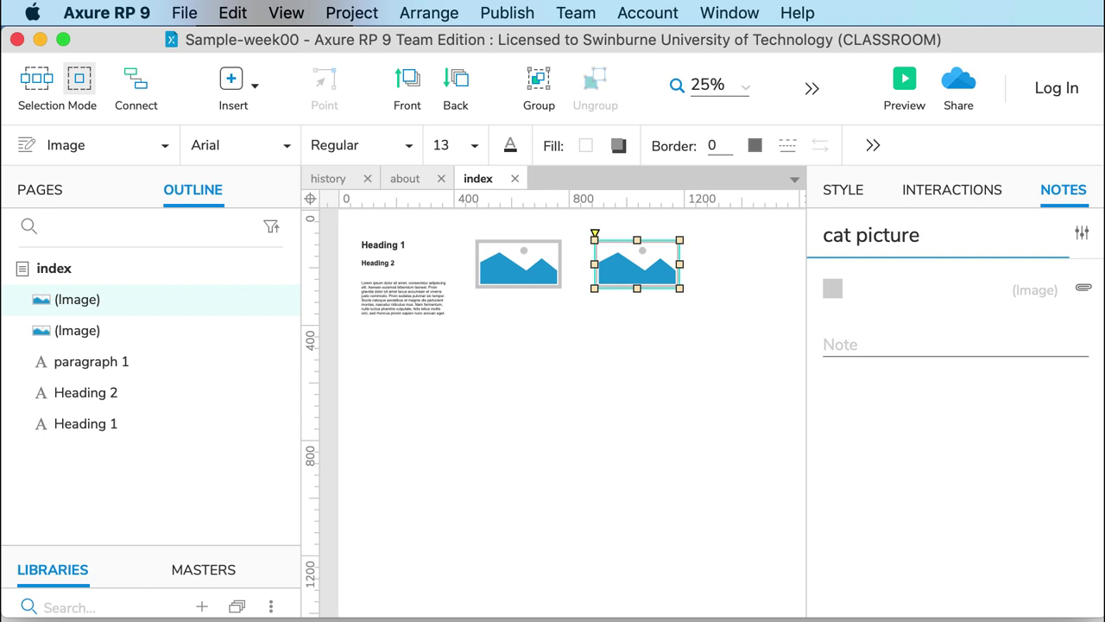
text(at picture)
Name the left image widget 'dog picture', then select Heading 2
click(115, 325)
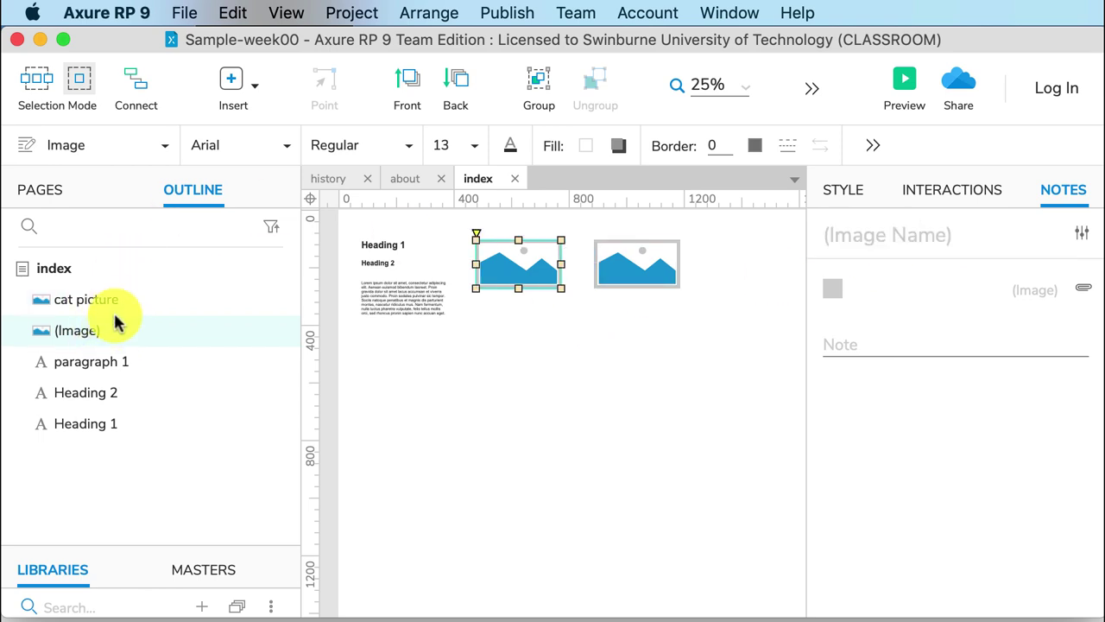
click(937, 239)
text(dog picture)
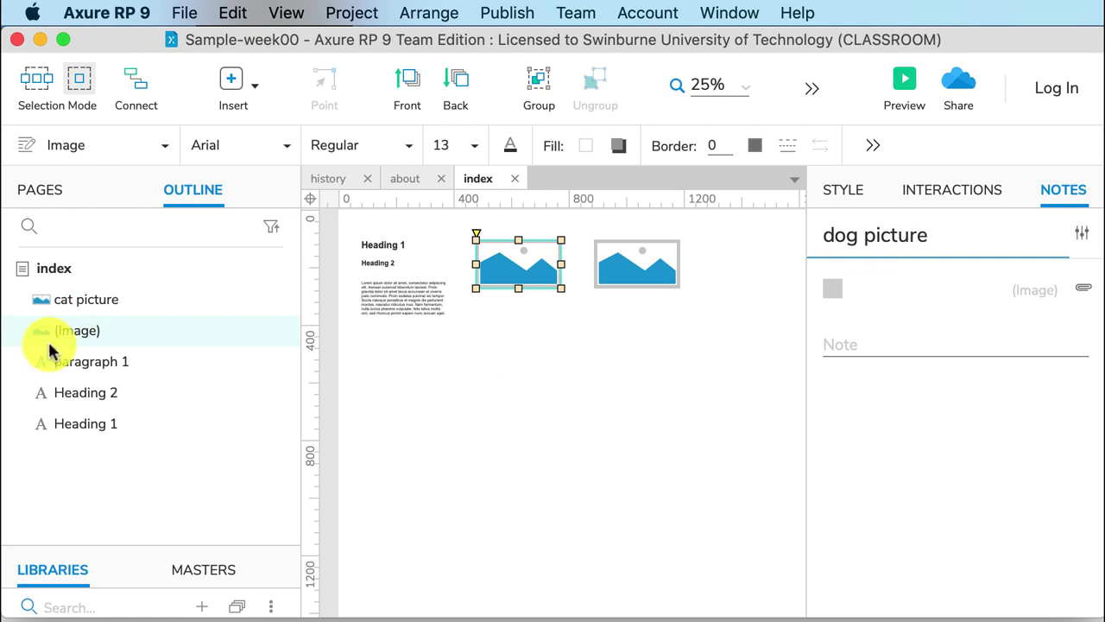
click(84, 363)
click(97, 393)
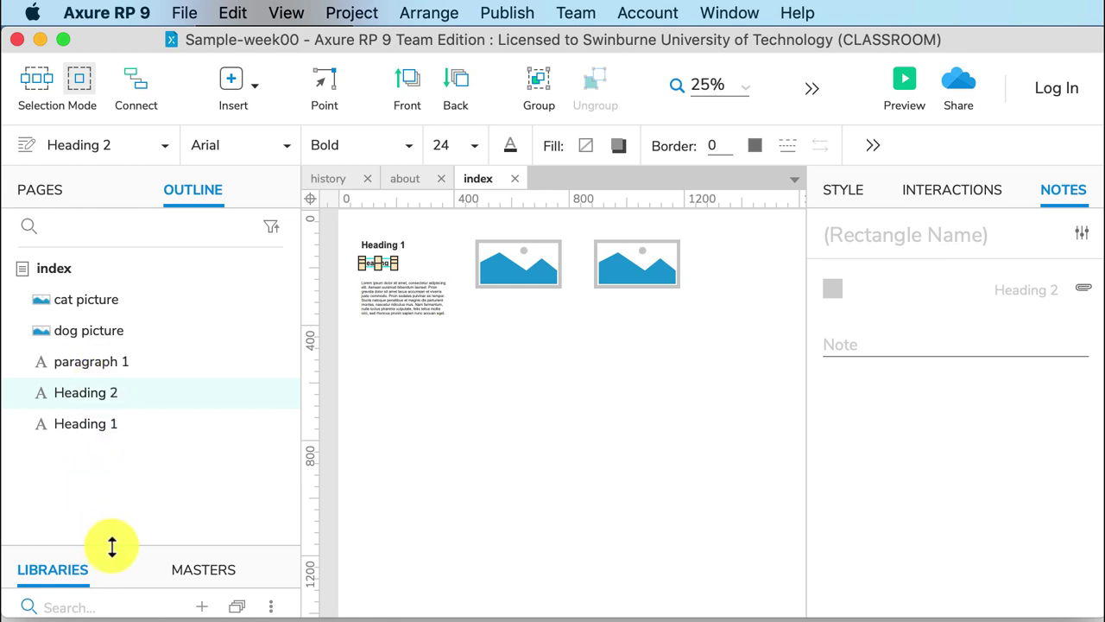
Enlarge the Libraries panel and place a second paragraph below the first one
drag(112, 545, 149, 271)
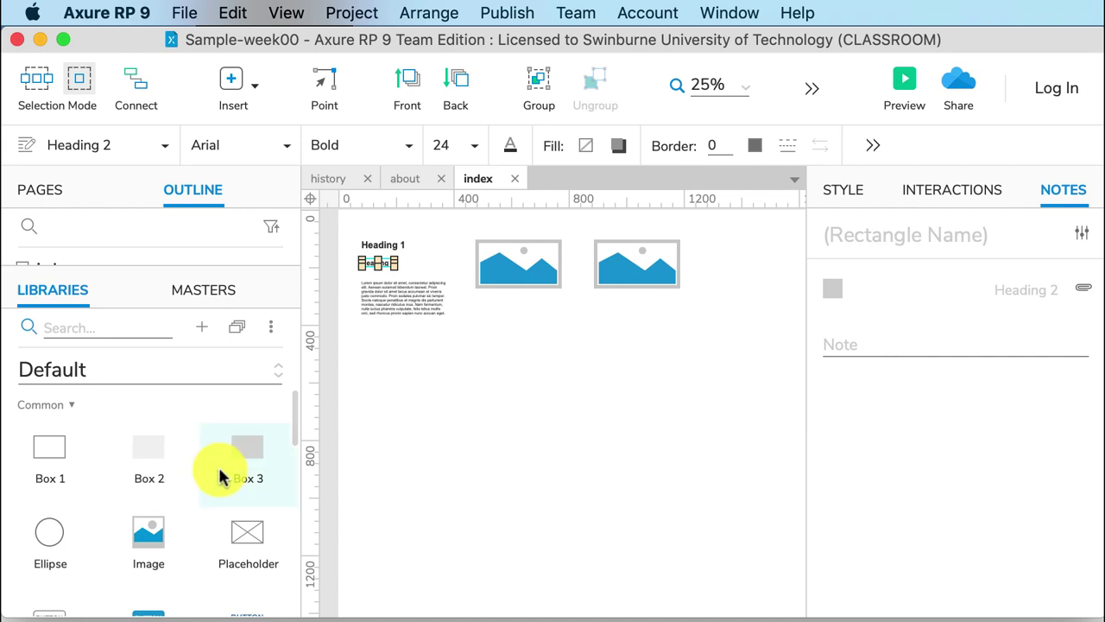
drag(295, 437, 295, 455)
scroll(295, 455, down, 5)
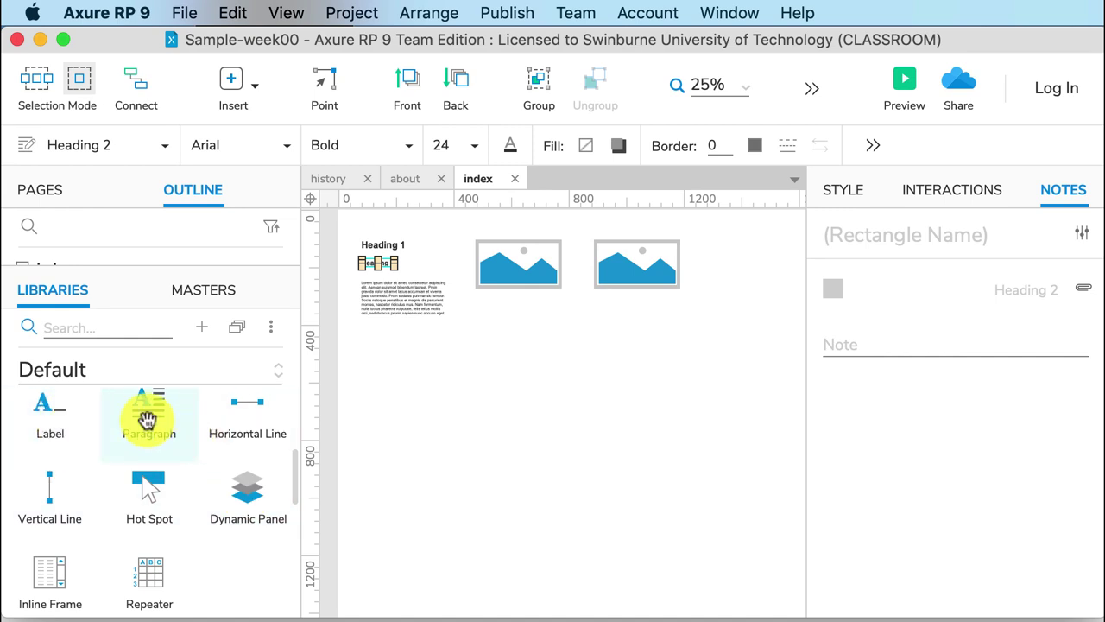
drag(146, 420, 387, 335)
Add image placeholders under the existing pair and show the Masters list
scroll(297, 471, up, 5)
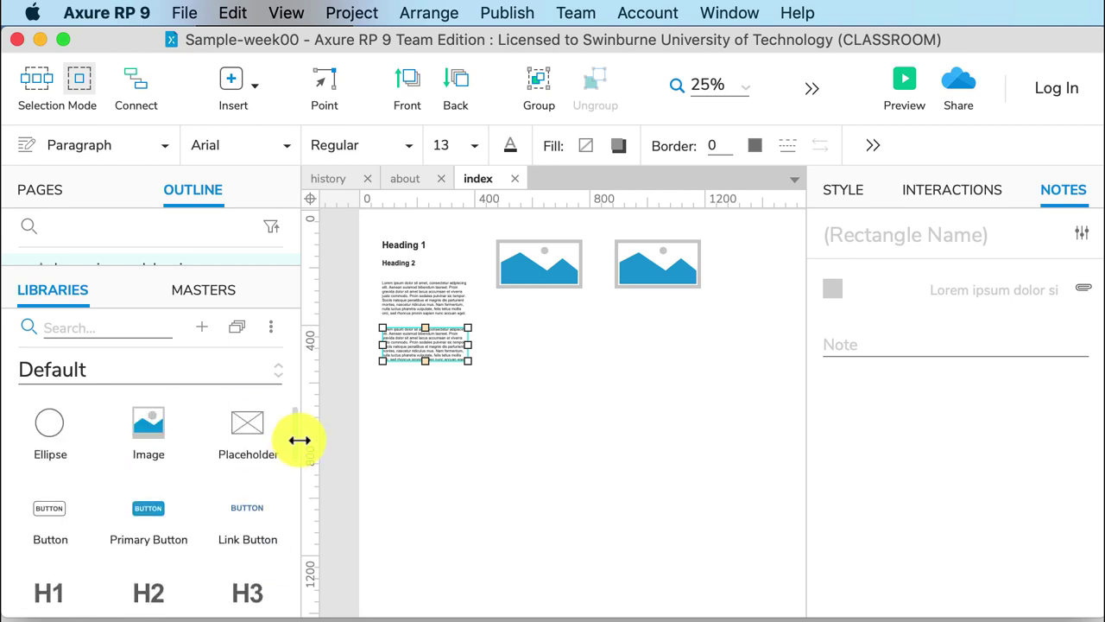
scroll(299, 428, up, 3)
drag(147, 544, 616, 328)
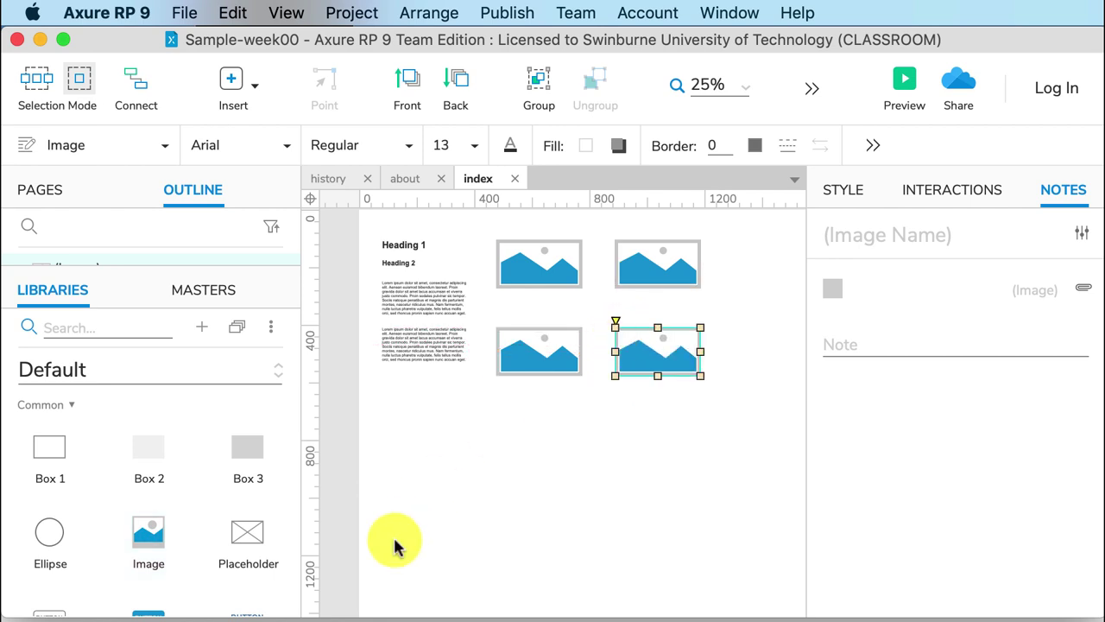
click(208, 292)
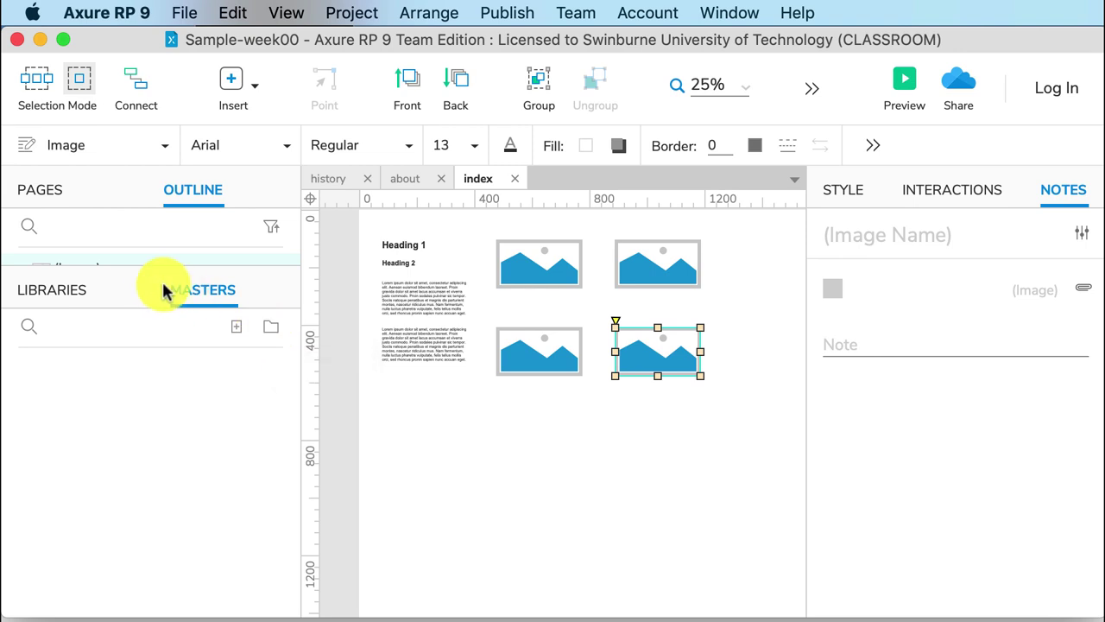
Enlarge the outline list, switch to Pages, and view the about page's Add options without adding
drag(138, 264, 123, 528)
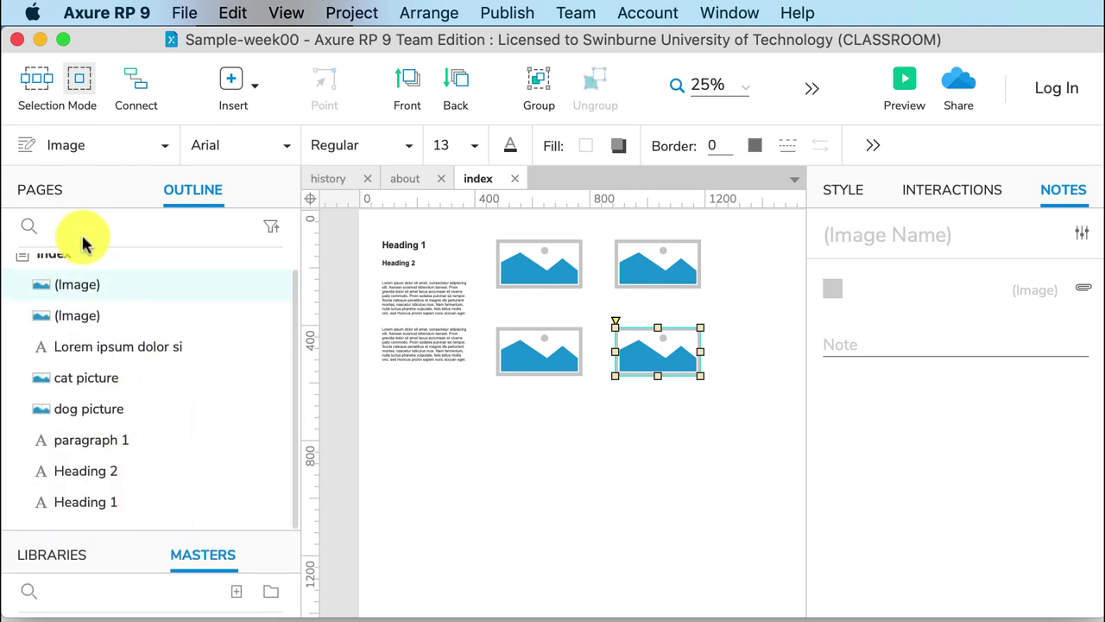
click(30, 190)
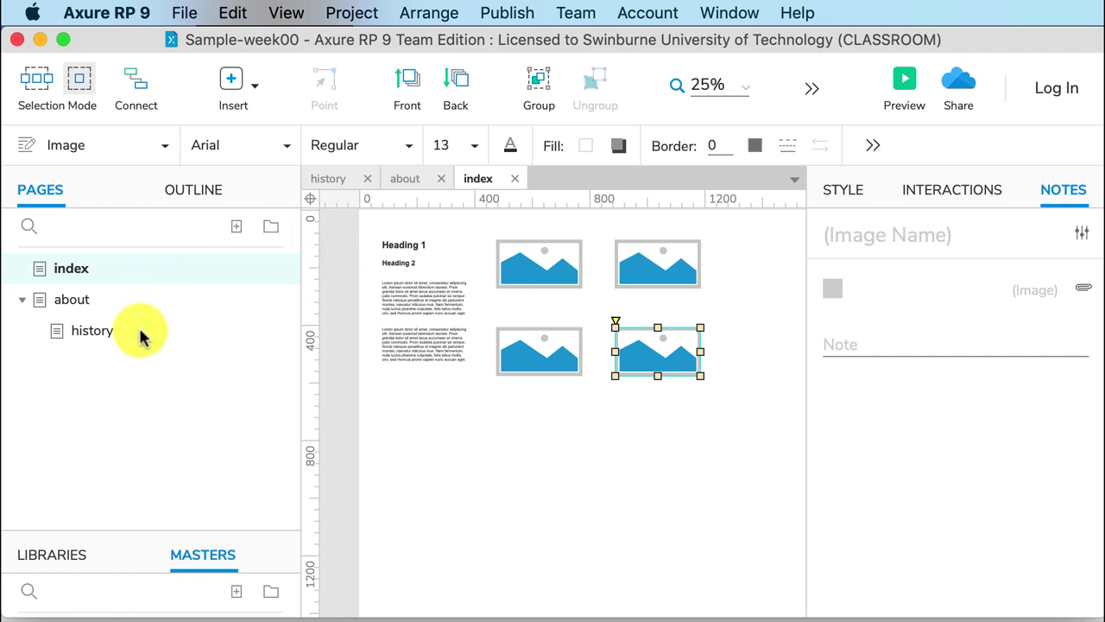
drag(62, 300, 67, 301)
right_click(67, 301)
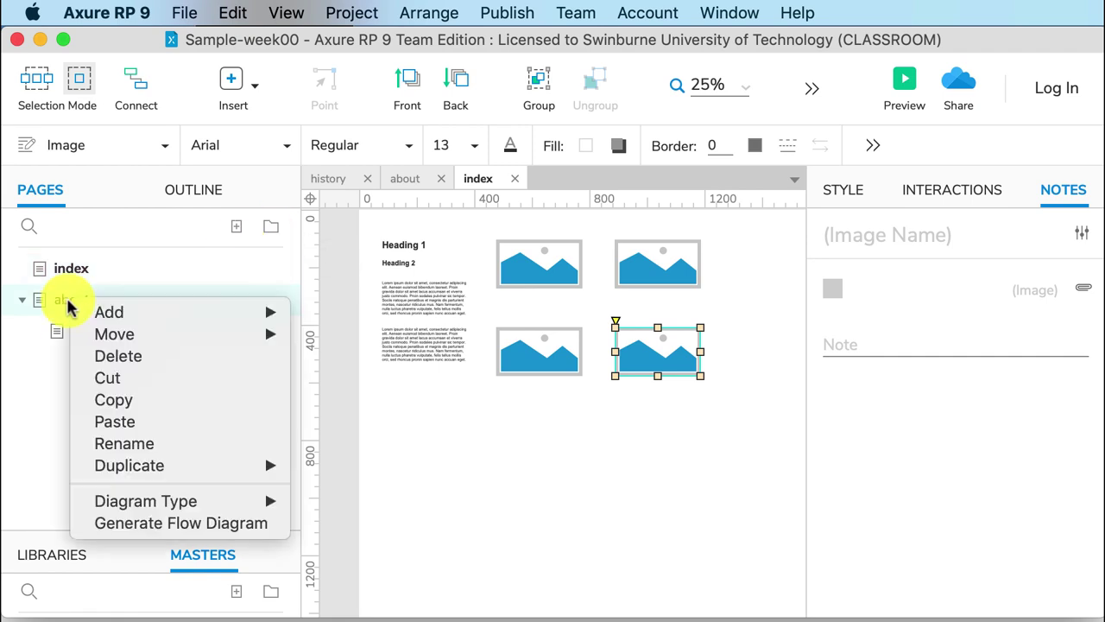
mouse_move(101, 321)
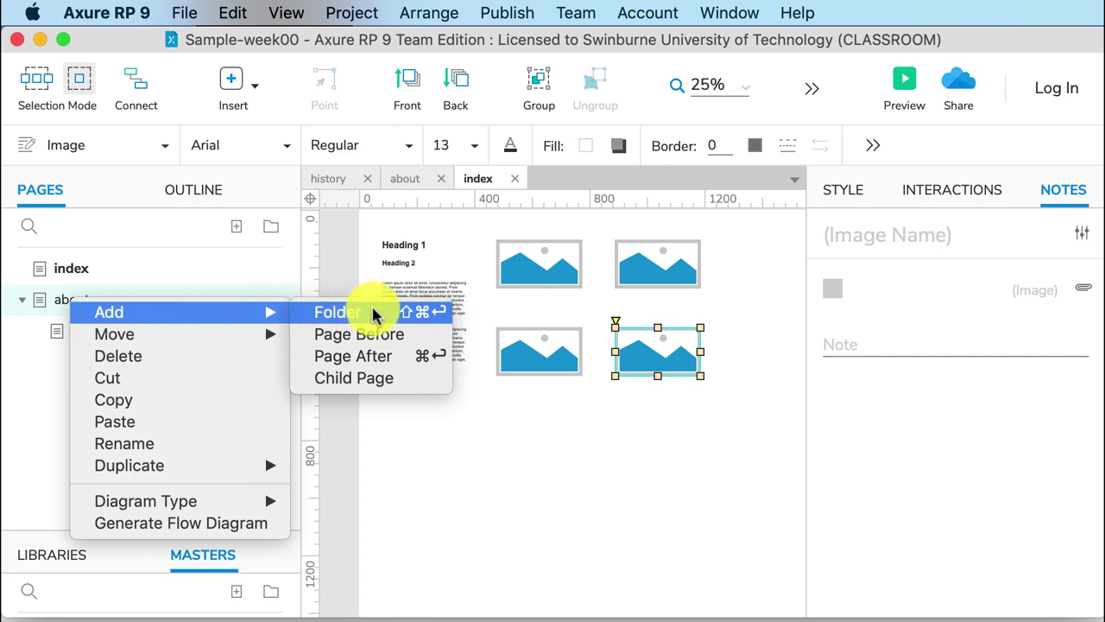
click(197, 259)
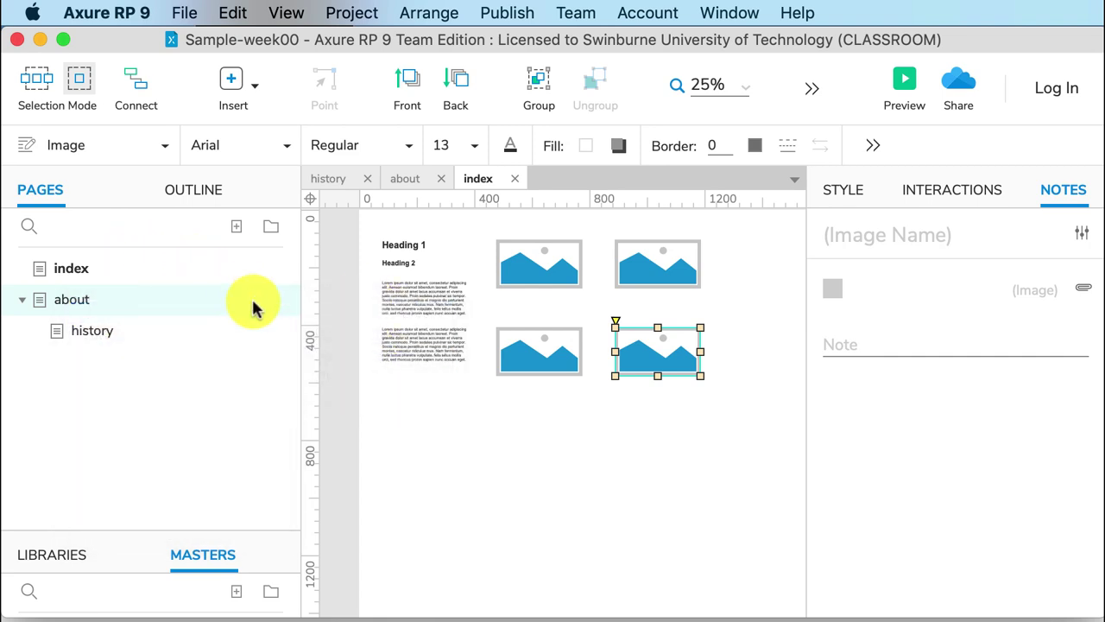
Select paragraph 1 under Heading 2 and show its Style properties
click(740, 302)
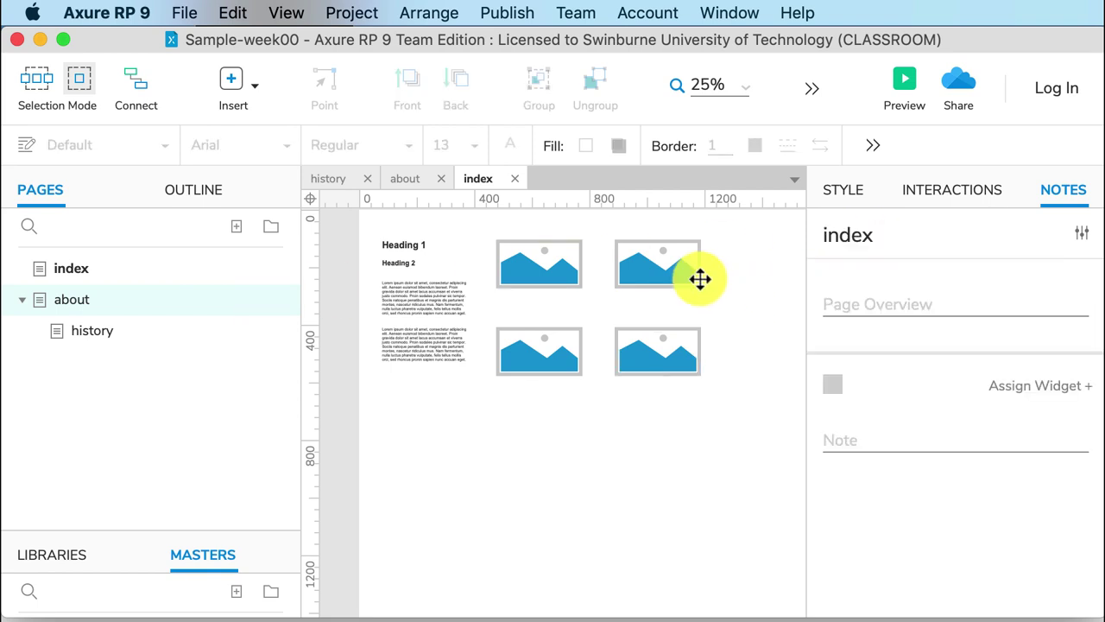
click(442, 289)
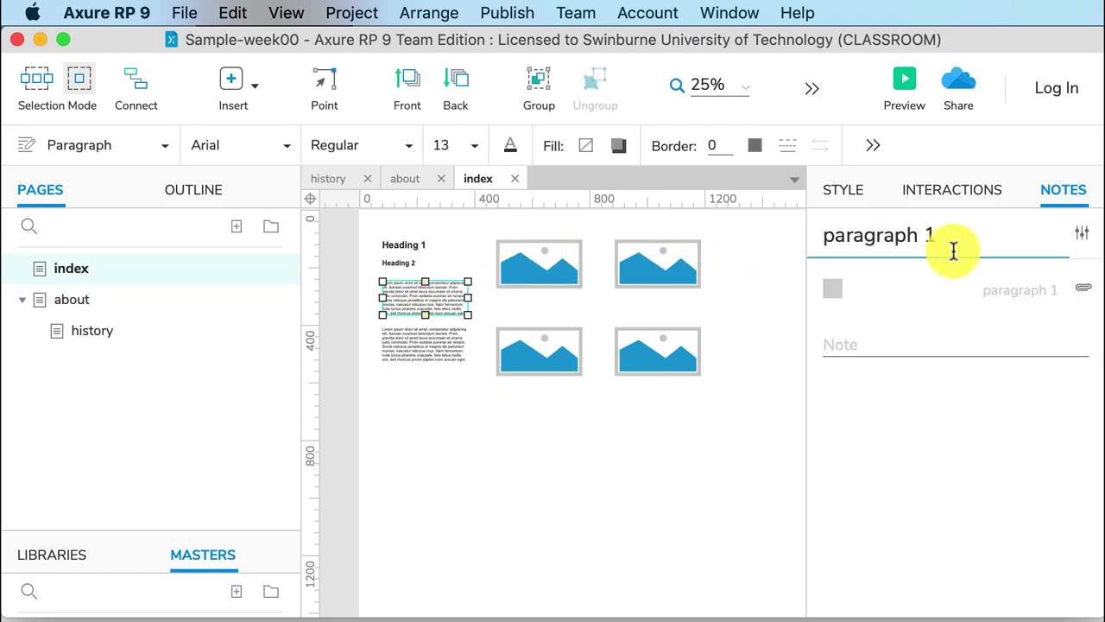
click(840, 194)
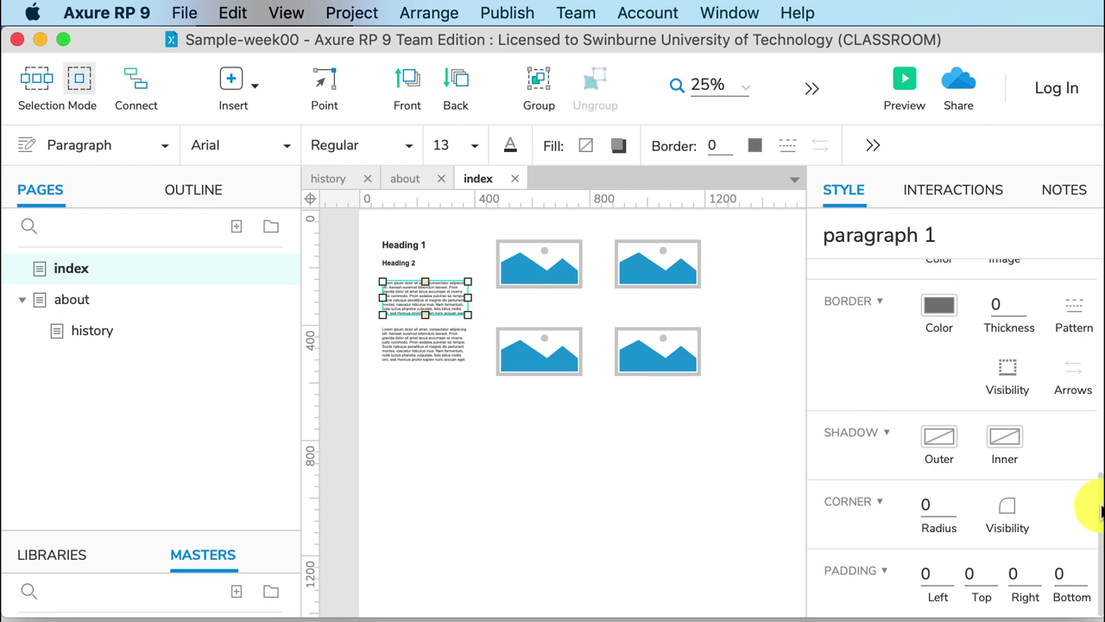
Scroll through paragraph 1's style settings, then show its Interactions panel
scroll(1101, 509, up, 10)
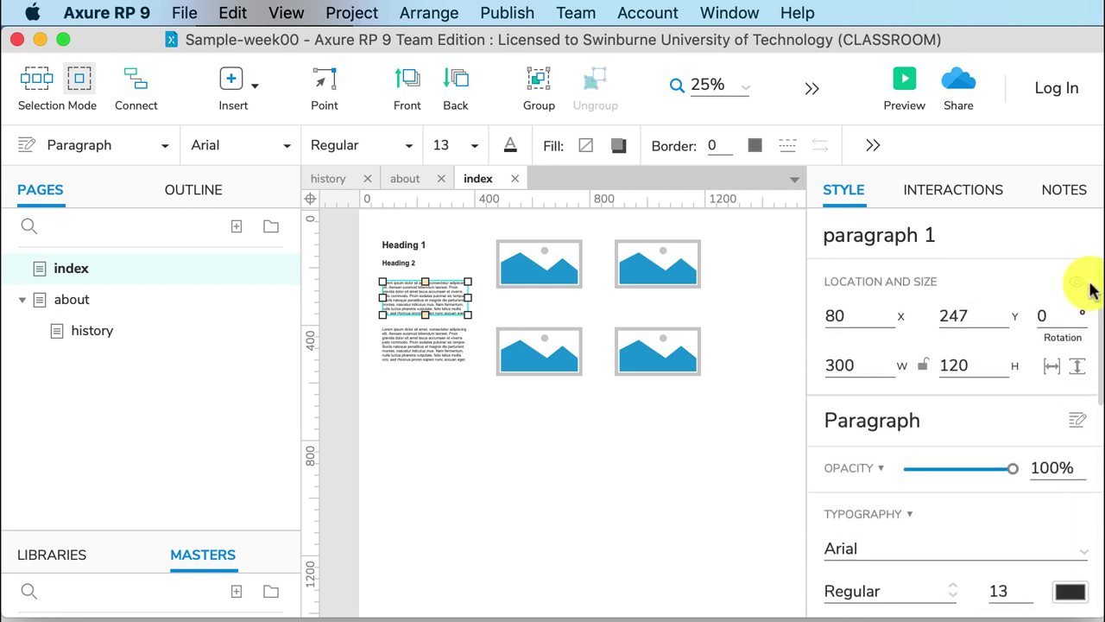
drag(1090, 275, 1092, 437)
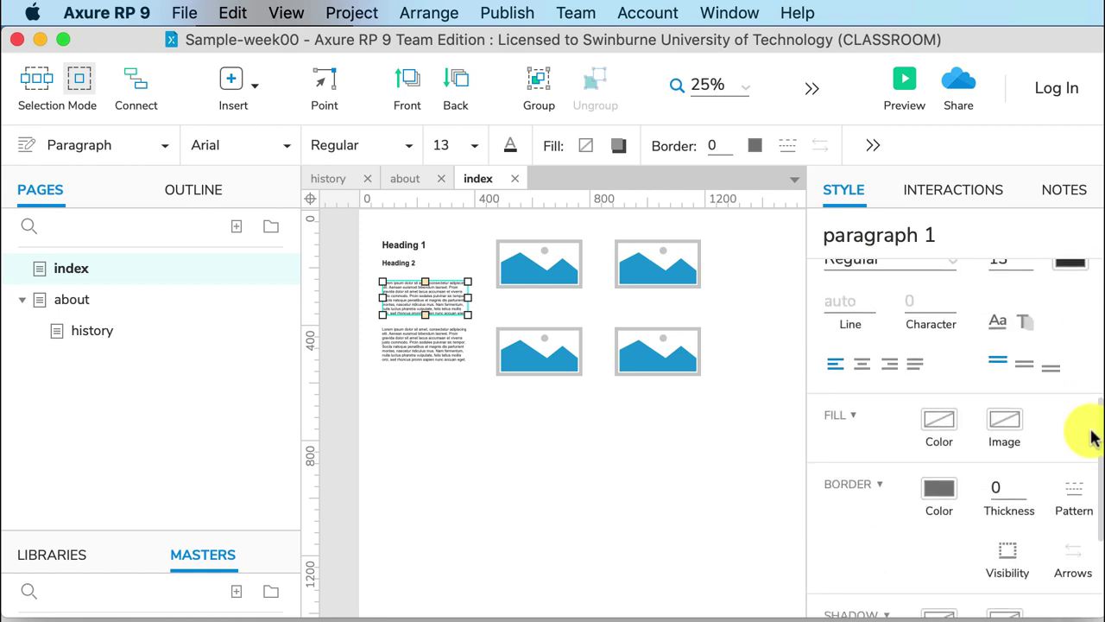
scroll(1091, 437, down, 1)
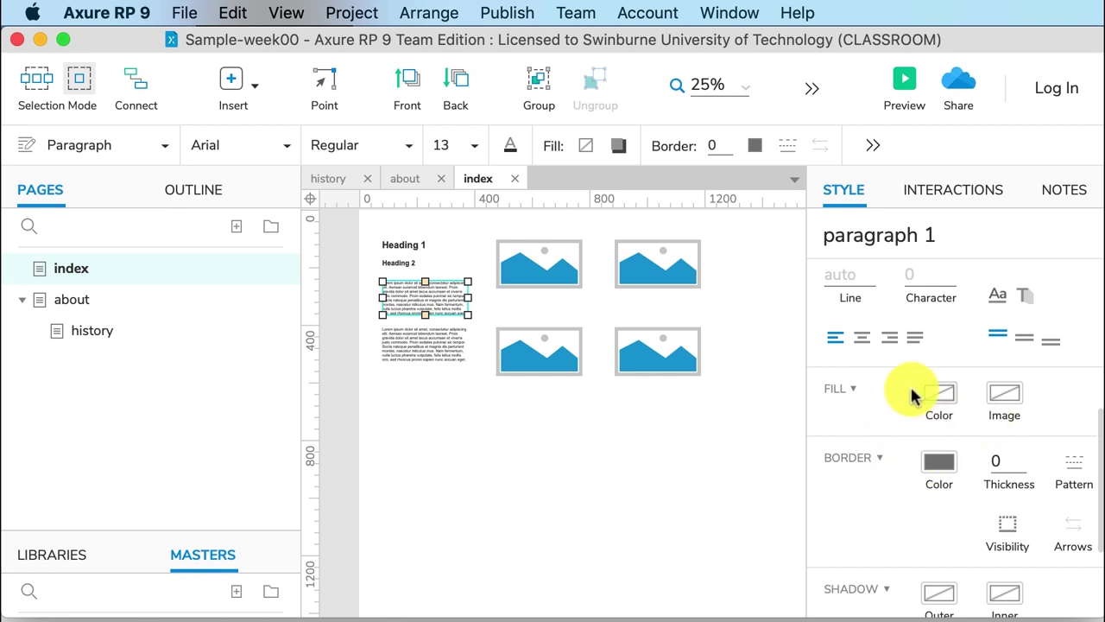
scroll(1085, 432, up, 5)
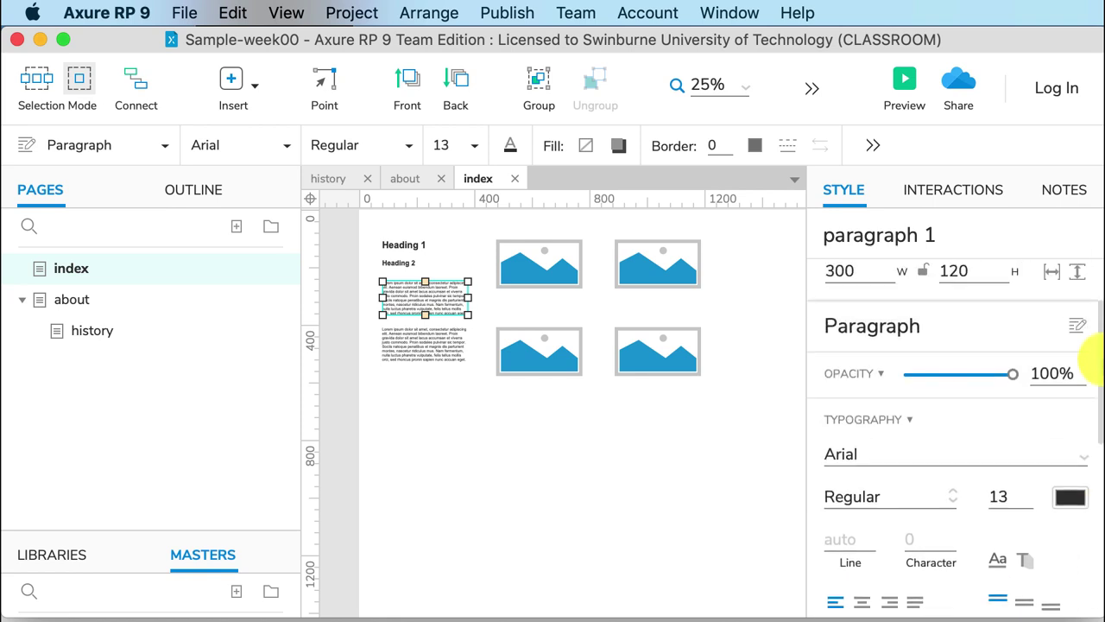
drag(1095, 370, 1097, 542)
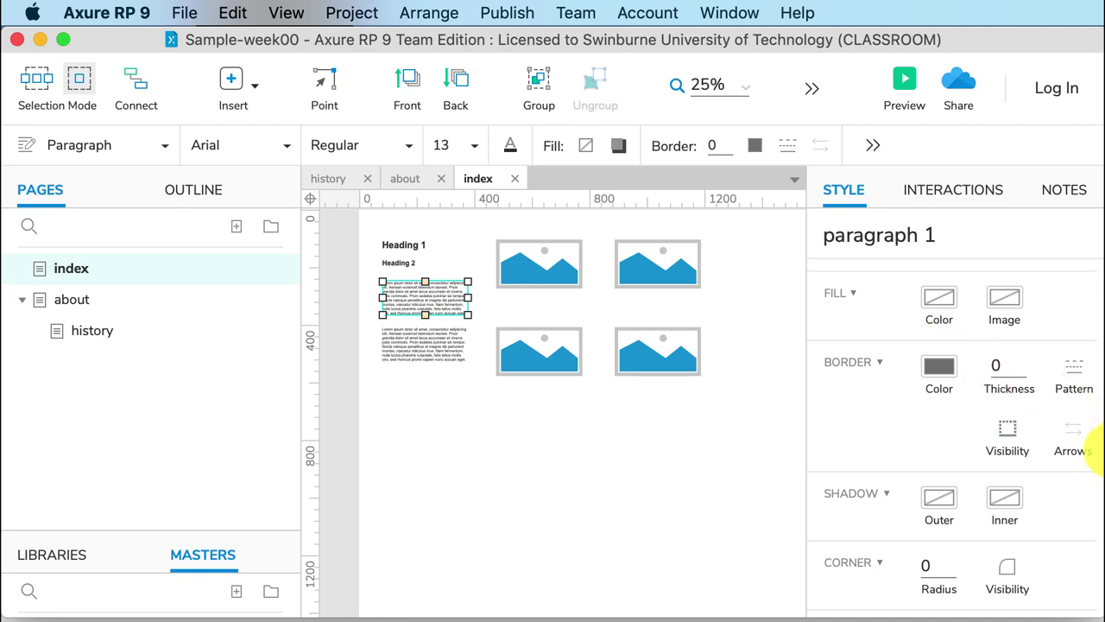
drag(1102, 483, 1104, 506)
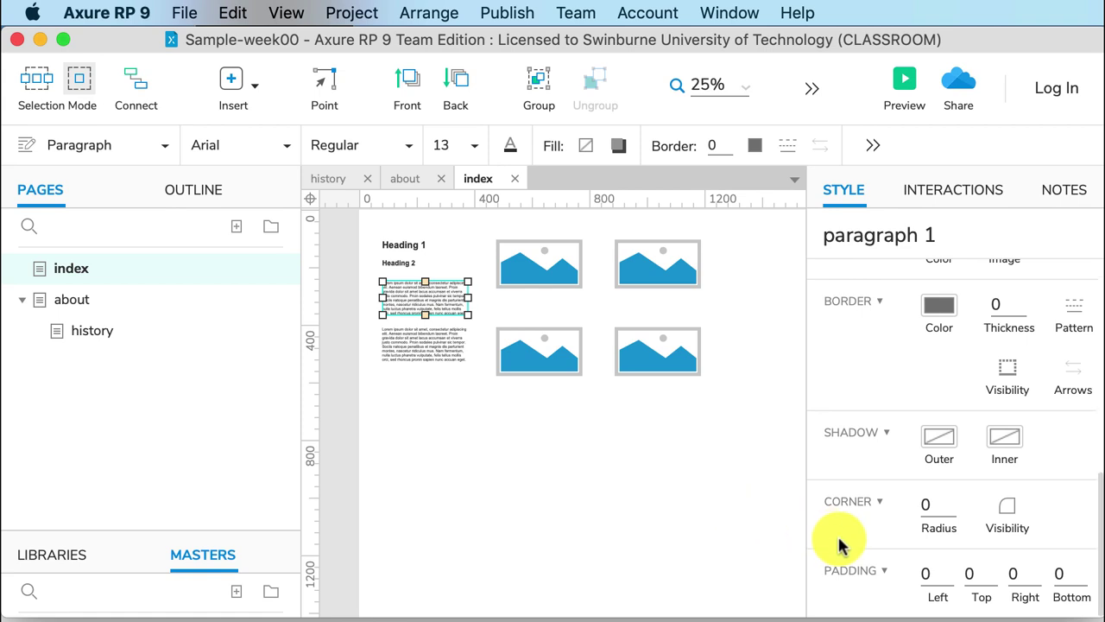
click(951, 198)
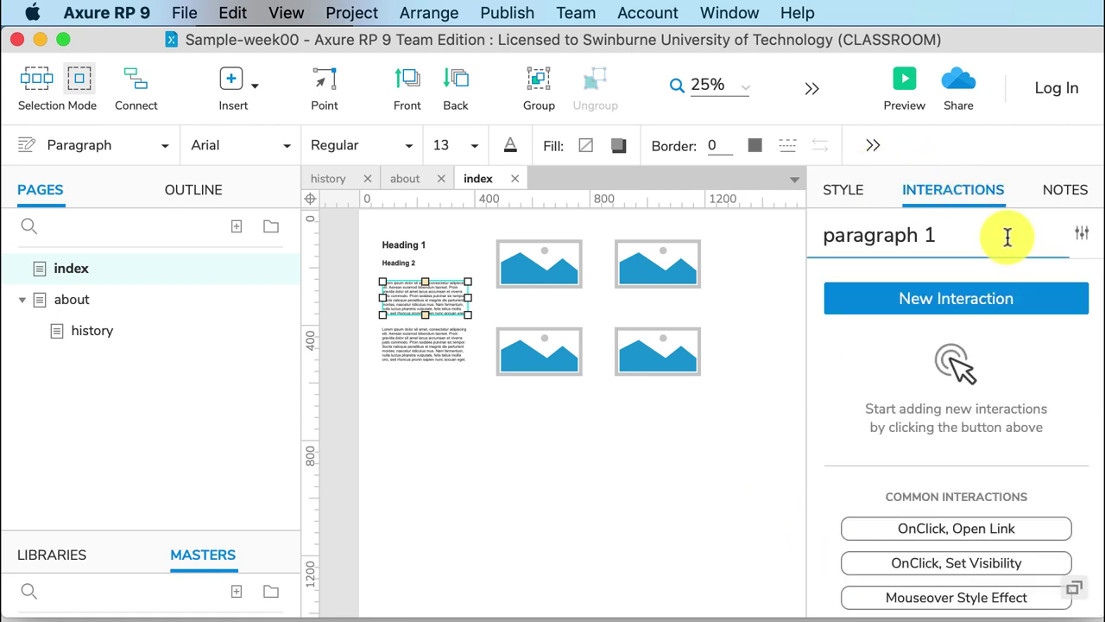
Check paragraph 1's still-empty note, then return to its border, shadow, corner and padding style settings
click(1056, 191)
click(861, 344)
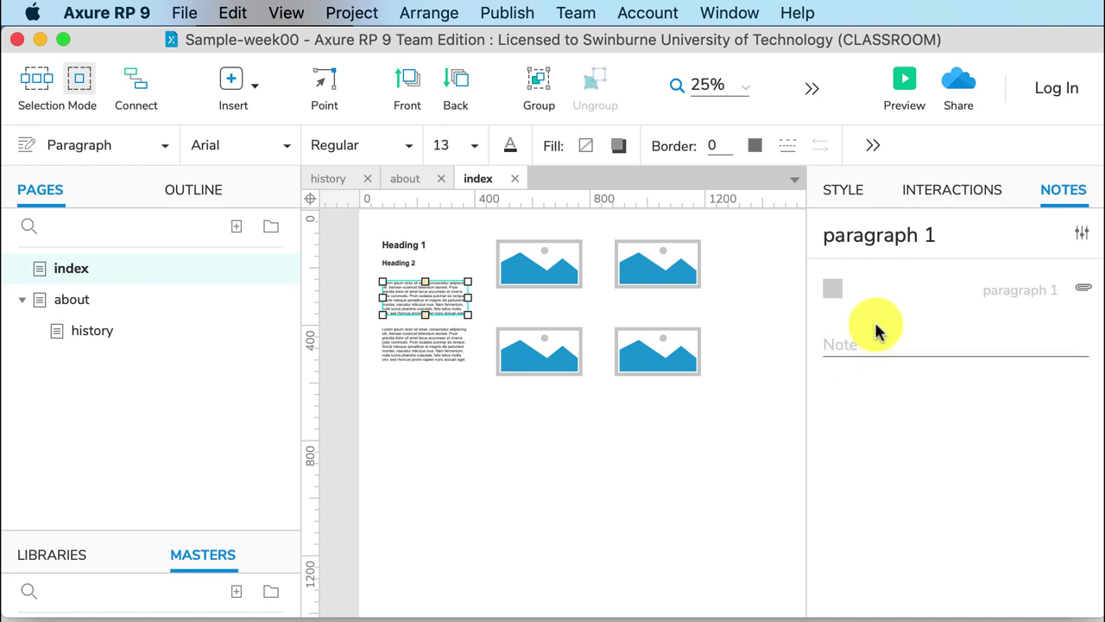
click(845, 190)
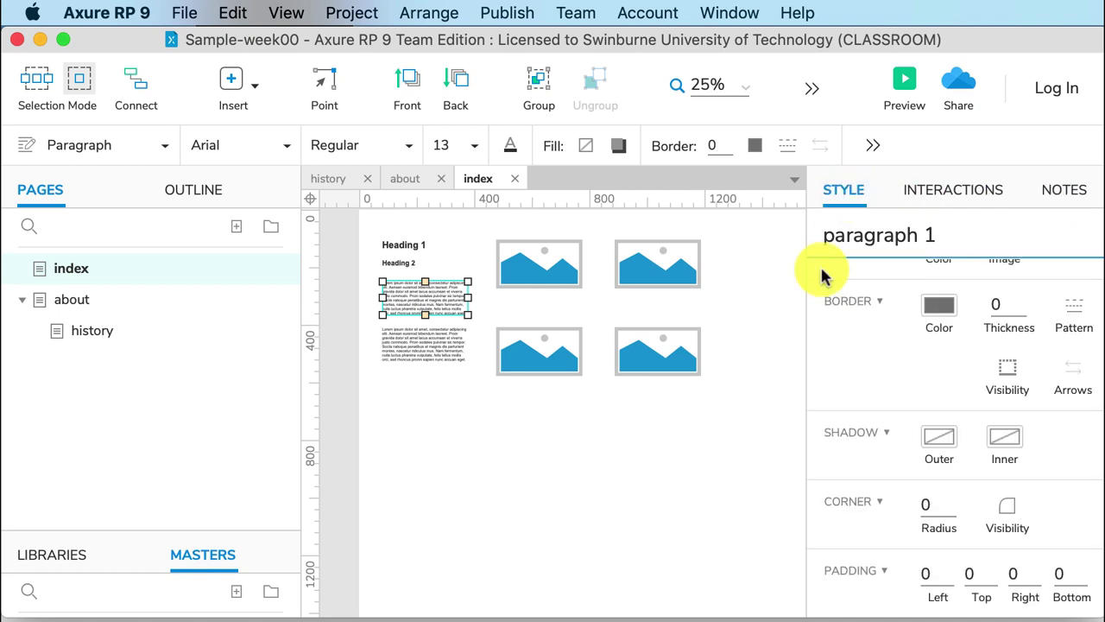